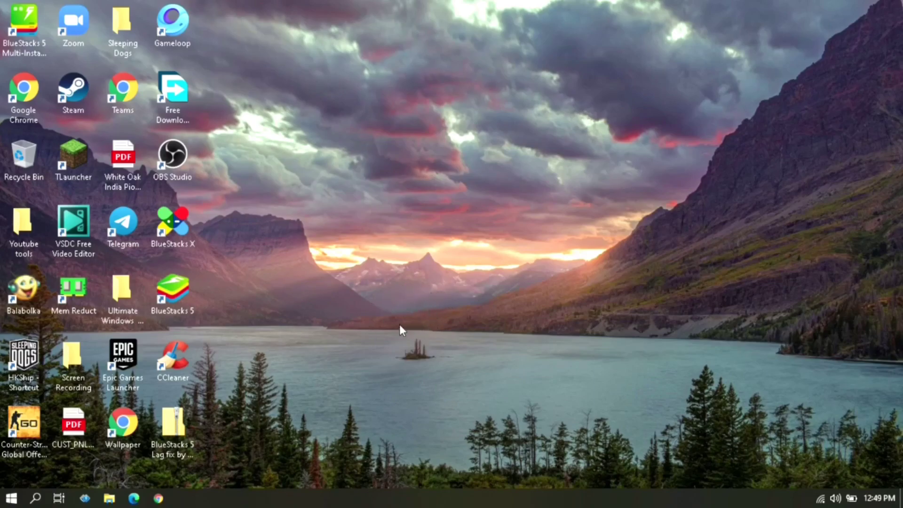
Refresh the desktop, then search Windows for 'Graphic Settings'
{"action": "right_click", "coordinate": [396, 300]}
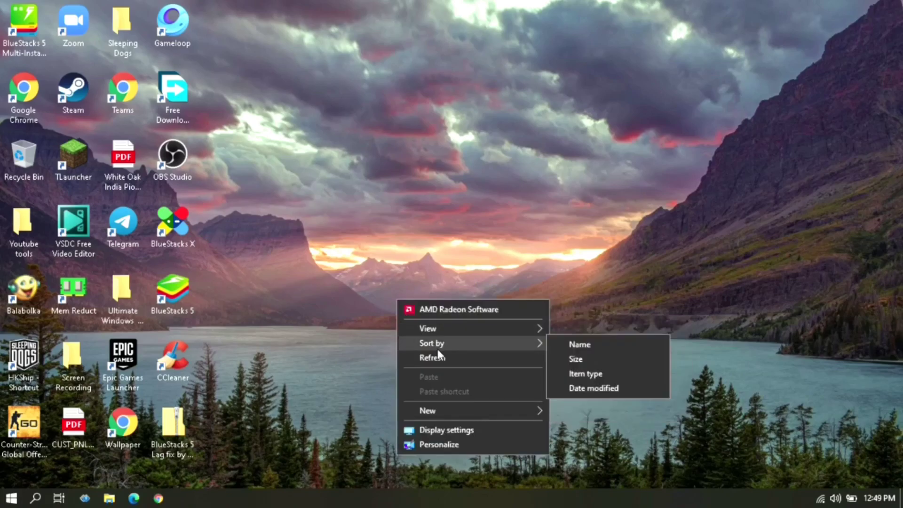
{"action": "left_click", "coordinate": [443, 355]}
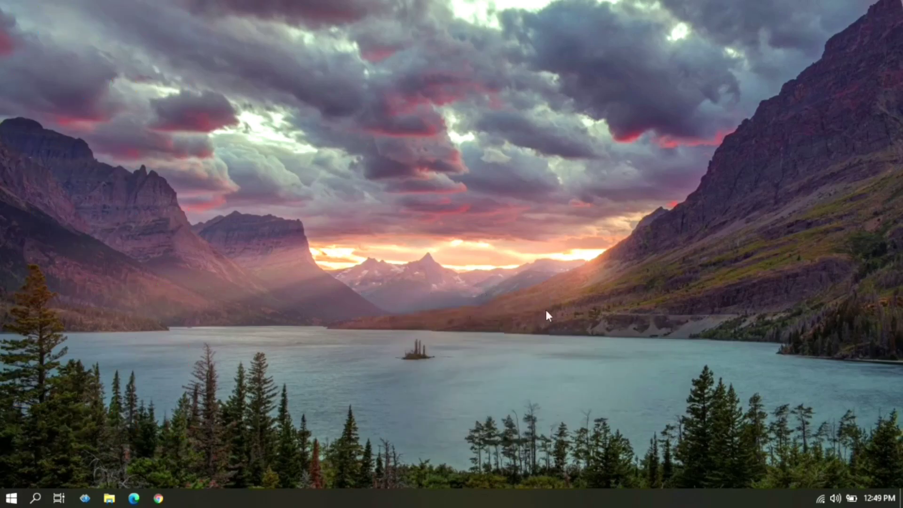
{"action": "left_click", "coordinate": [36, 498]}
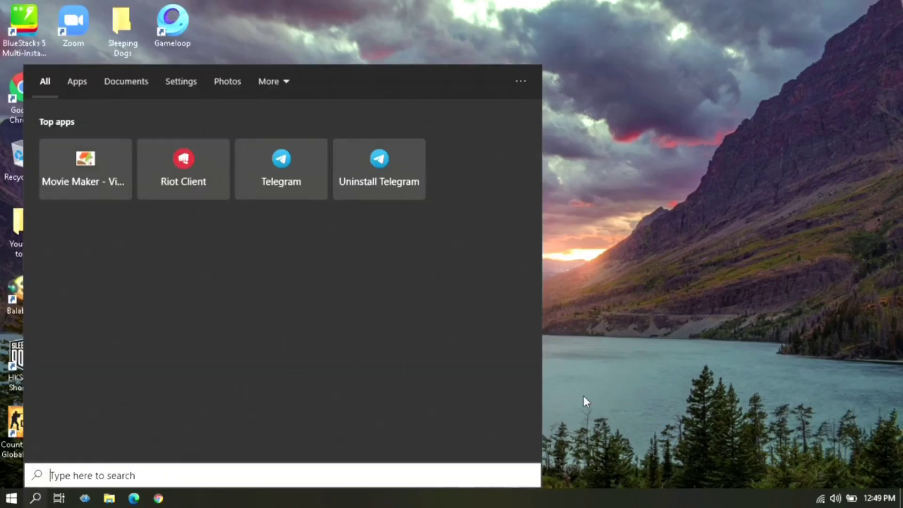
{"action": "type", "text": "Grap"}
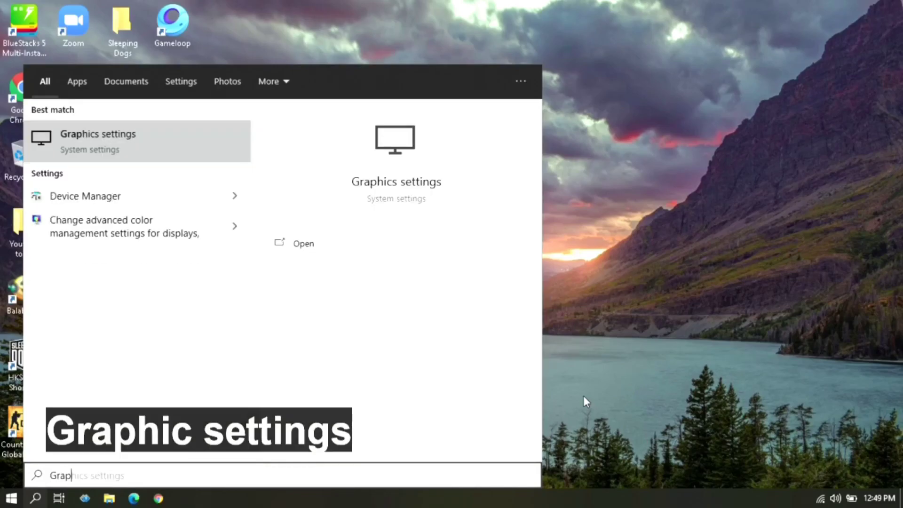
{"action": "type", "text": "hic Sett"}
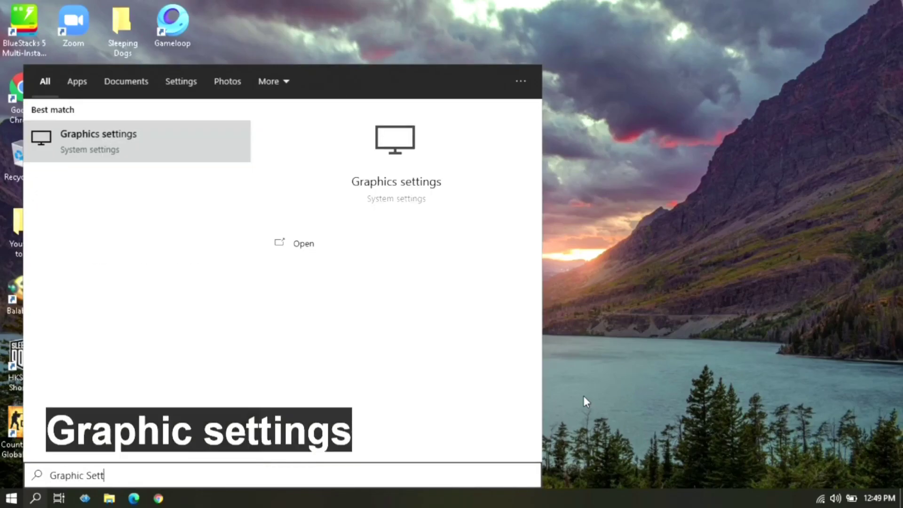
{"action": "type", "text": "ings"}
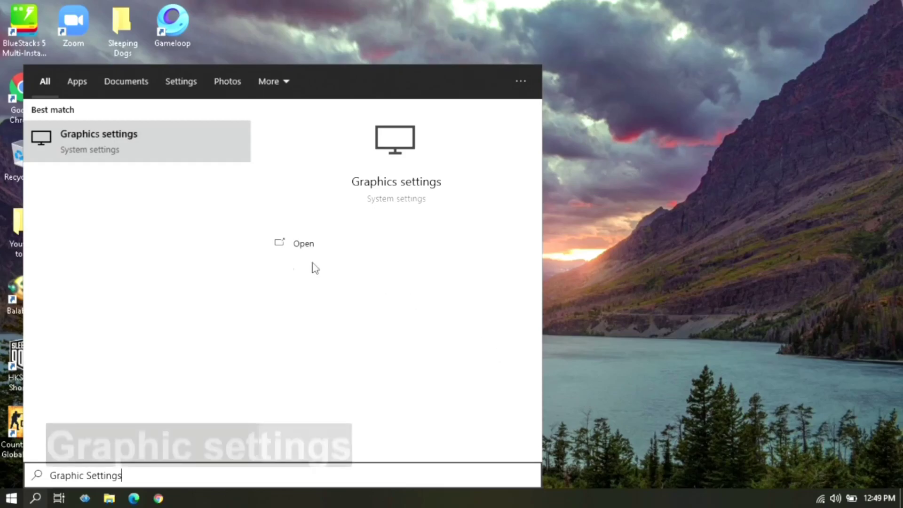
Add BlueStacks' HD-Player.exe from C:\Program Files\BlueStacks_nxt as a Desktop app to the graphics list
{"action": "left_click", "coordinate": [301, 243]}
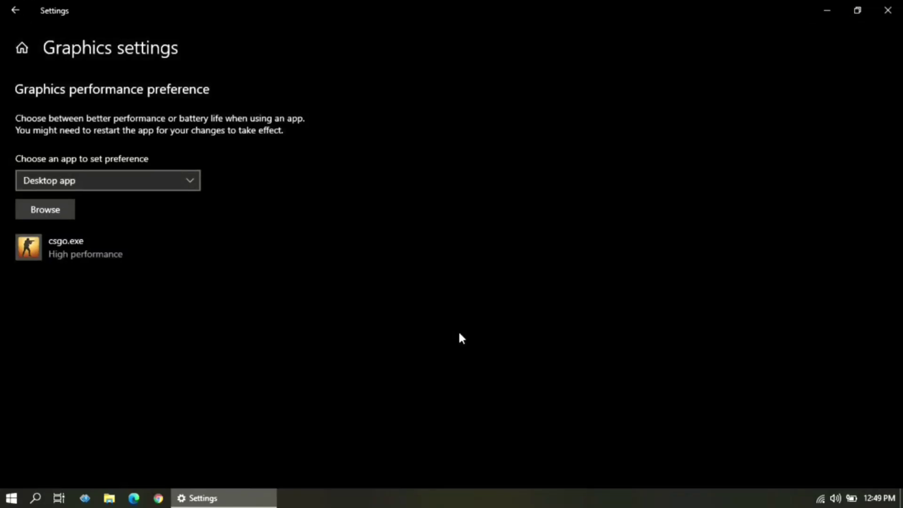
{"action": "left_click", "coordinate": [106, 181]}
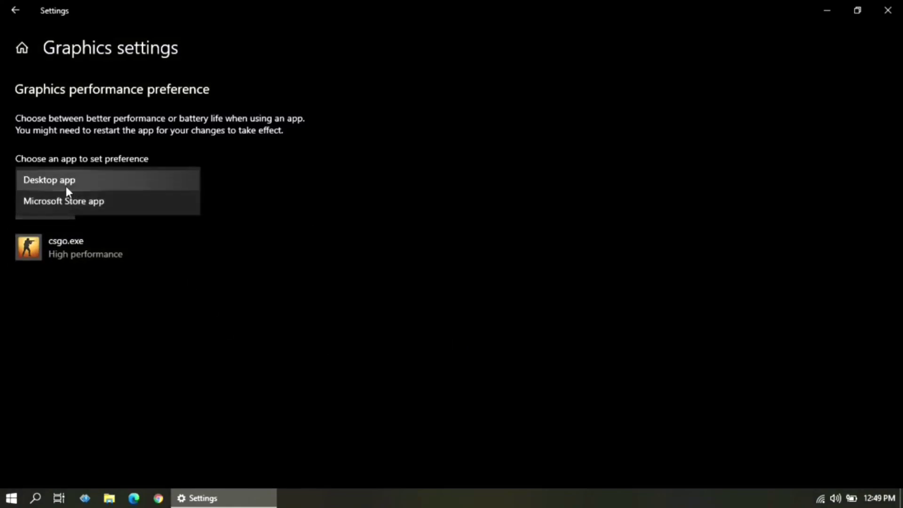
{"action": "left_click", "coordinate": [66, 186]}
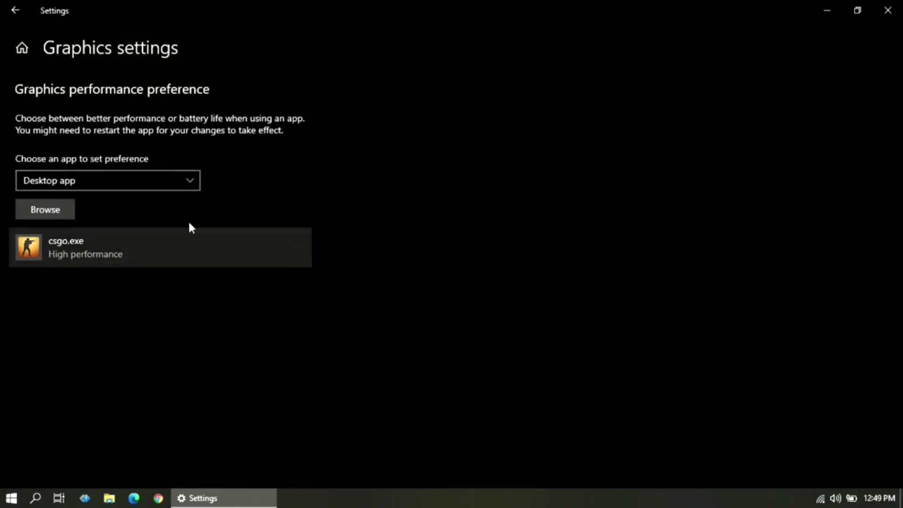
{"action": "left_click", "coordinate": [47, 213]}
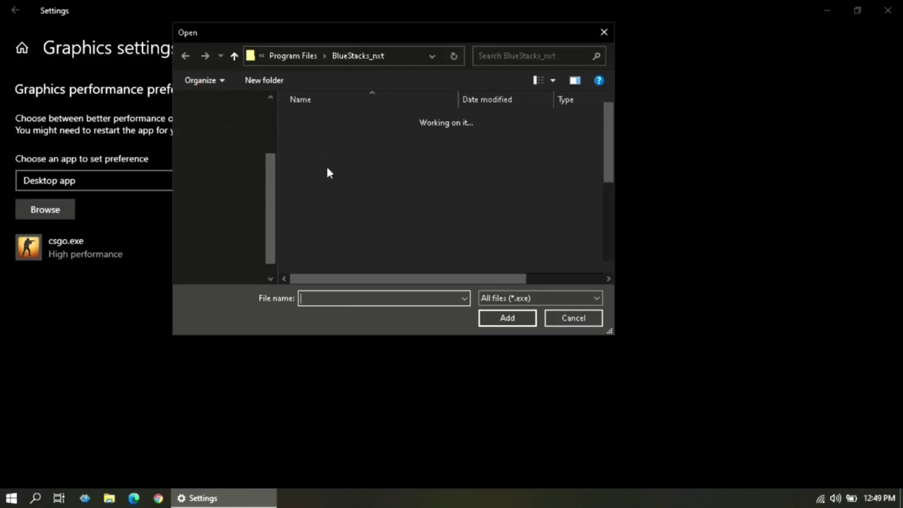
{"action": "left_click_drag", "start_coordinate": [380, 35], "coordinate": [451, 47]}
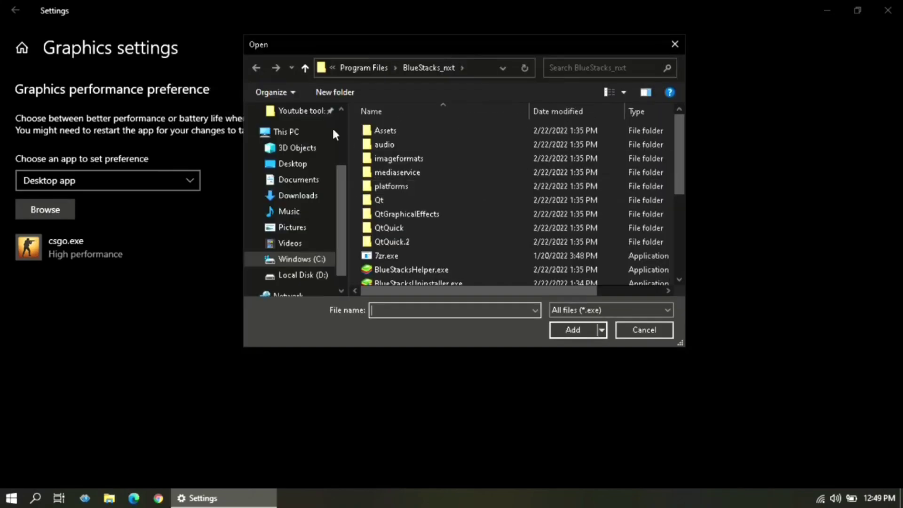
{"action": "left_click", "coordinate": [324, 71]}
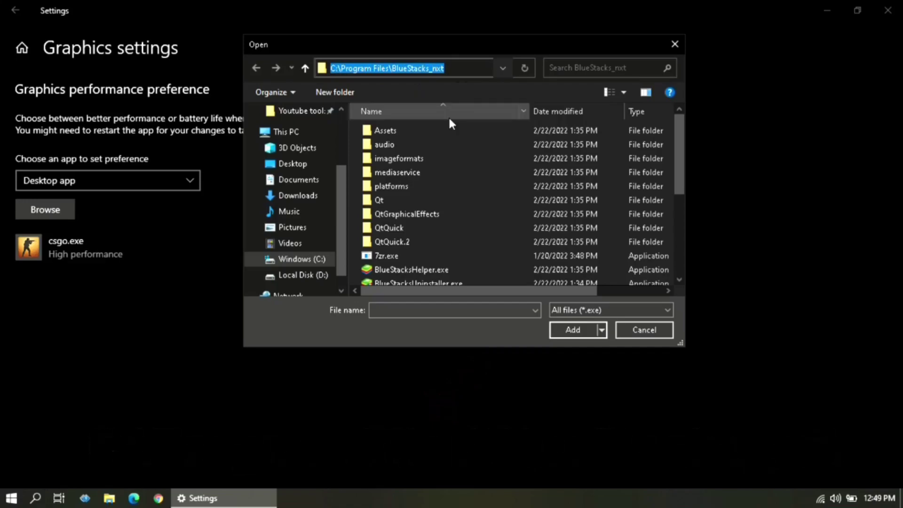
{"action": "scroll", "coordinate": [453, 165], "scroll_direction": "down", "scroll_amount": 4}
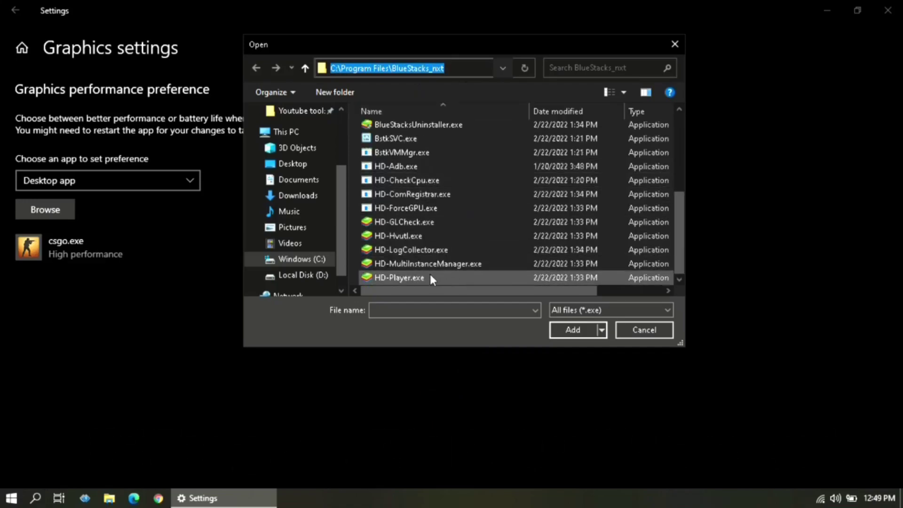
{"action": "left_click", "coordinate": [429, 278]}
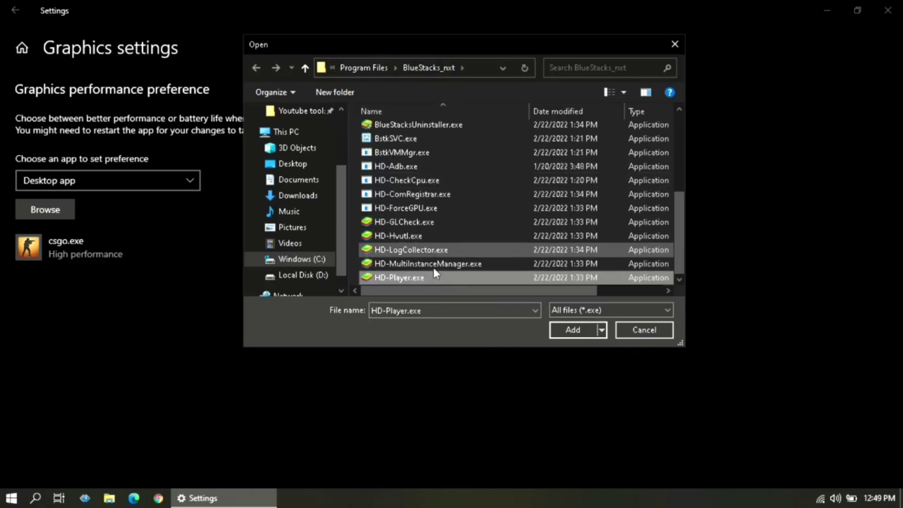
{"action": "left_click", "coordinate": [575, 324]}
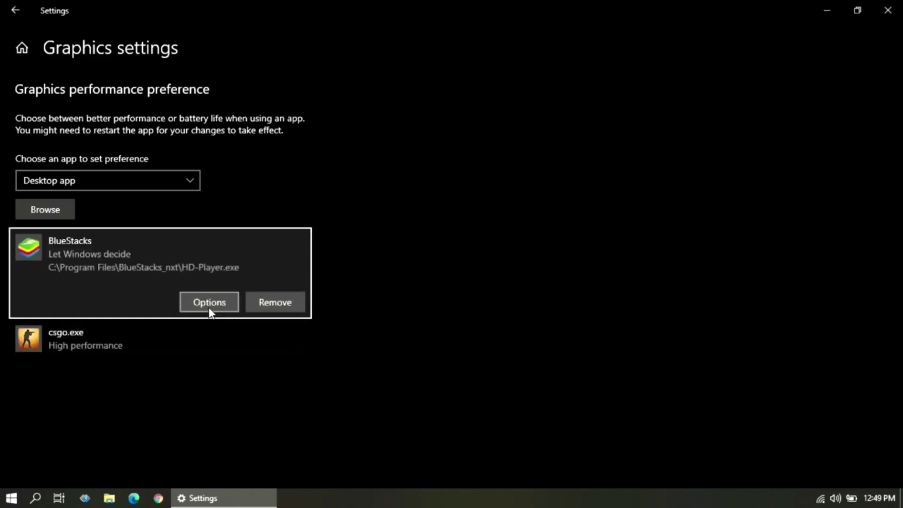
Set BlueStacks' graphics preference to High performance and save it
{"action": "left_click", "coordinate": [209, 306]}
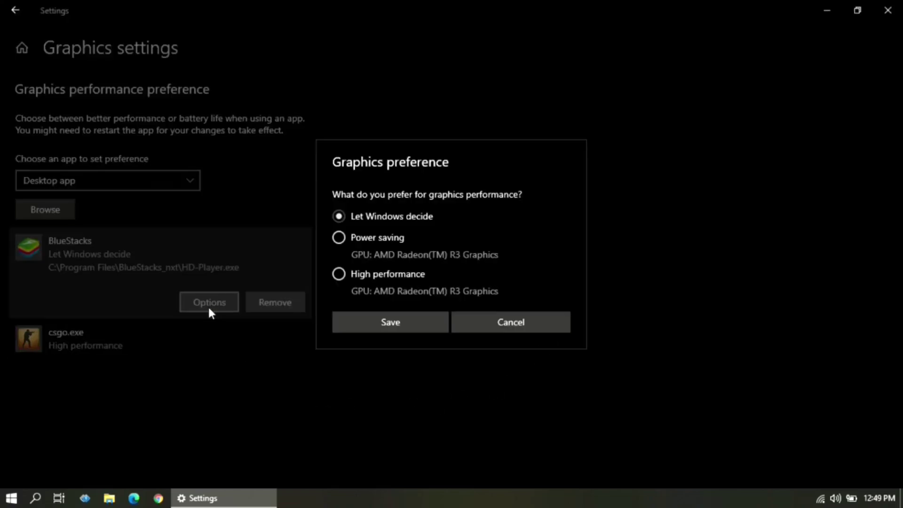
{"action": "left_click", "coordinate": [339, 276]}
{"action": "left_click", "coordinate": [374, 318]}
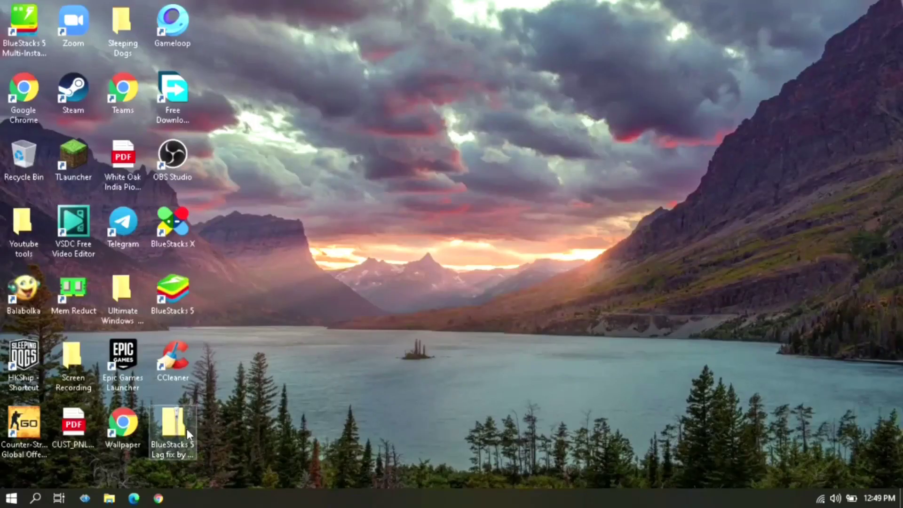
Extract the BlueStacks 5 Lag fix zip with 7-Zip Extract Here and place the folder beside it
{"action": "mouse_move", "coordinate": [187, 429]}
{"action": "left_mouse_down"}
{"action": "mouse_move", "coordinate": [256, 354]}
{"action": "mouse_move", "coordinate": [376, 262]}
{"action": "mouse_move", "coordinate": [379, 235]}
{"action": "left_mouse_up"}
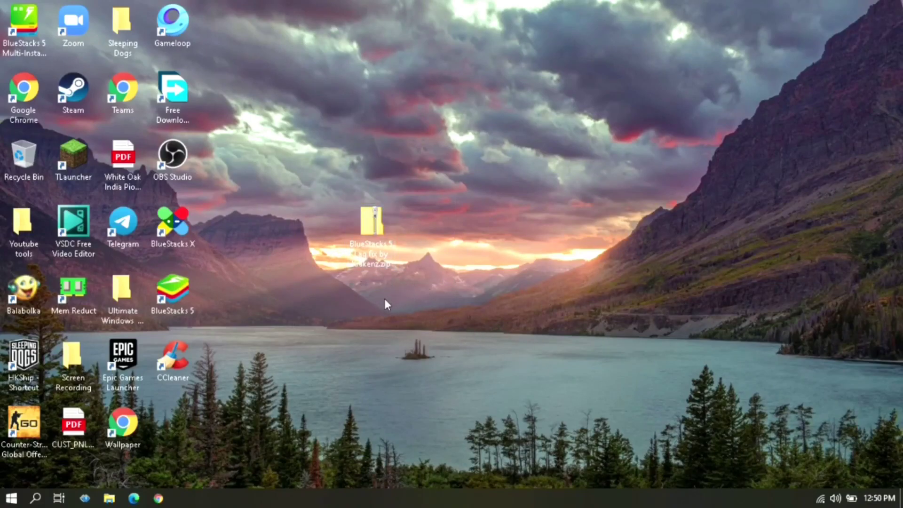
{"action": "right_click", "coordinate": [375, 215]}
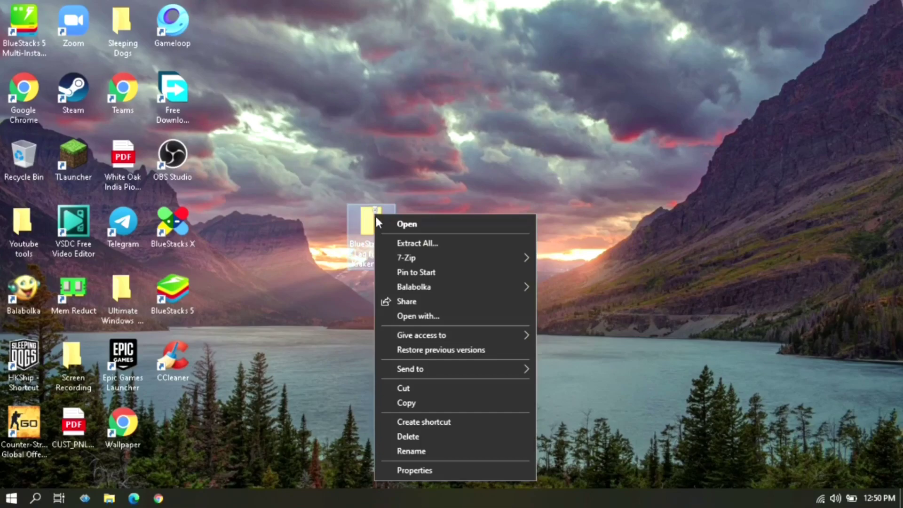
{"action": "mouse_move", "coordinate": [412, 257]}
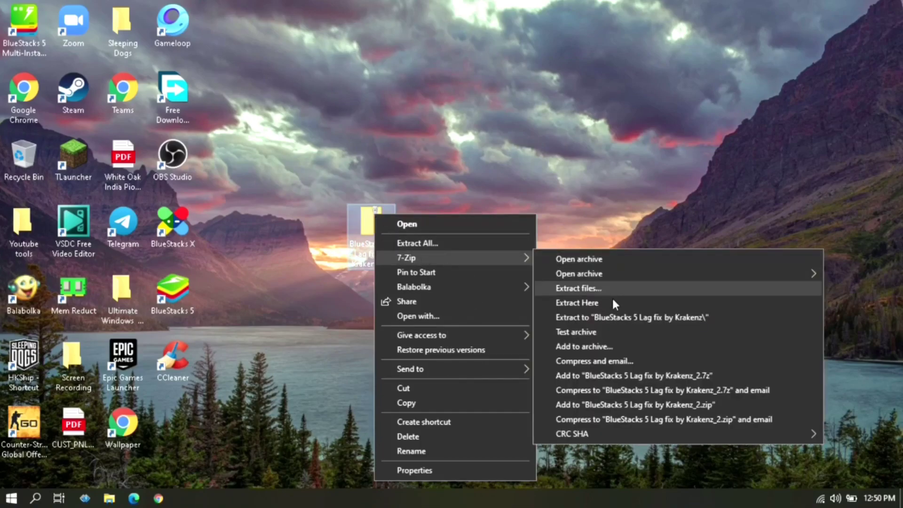
{"action": "left_click", "coordinate": [613, 303]}
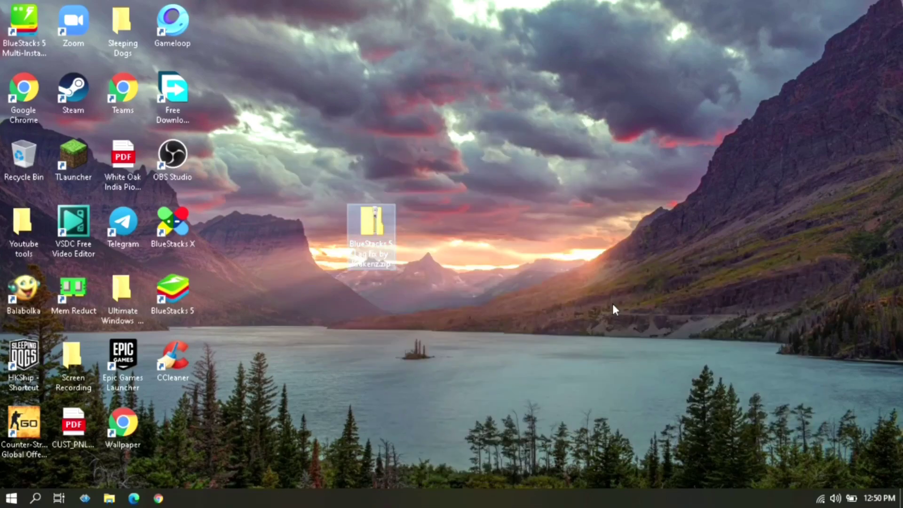
{"action": "mouse_move", "coordinate": [178, 437]}
{"action": "left_mouse_down"}
{"action": "mouse_move", "coordinate": [363, 408]}
{"action": "mouse_move", "coordinate": [447, 297]}
{"action": "mouse_move", "coordinate": [439, 241]}
{"action": "left_mouse_up"}
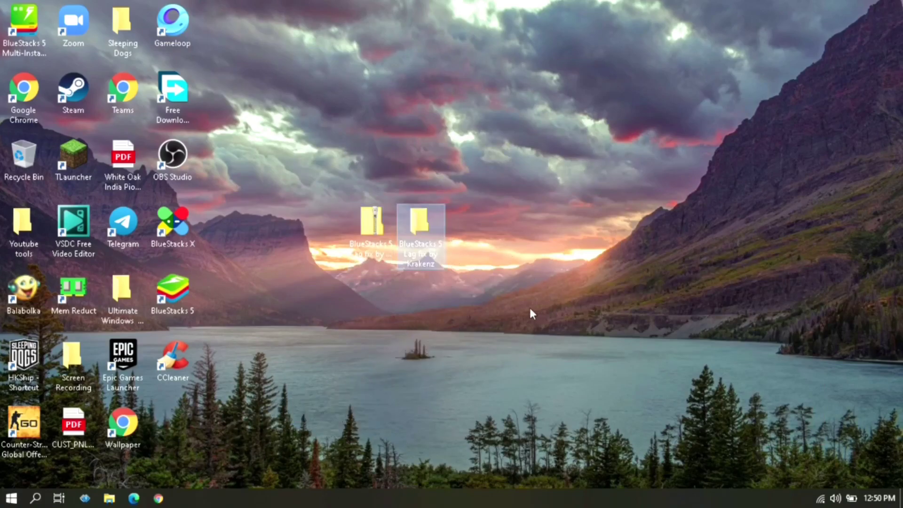
{"action": "left_click", "coordinate": [427, 244]}
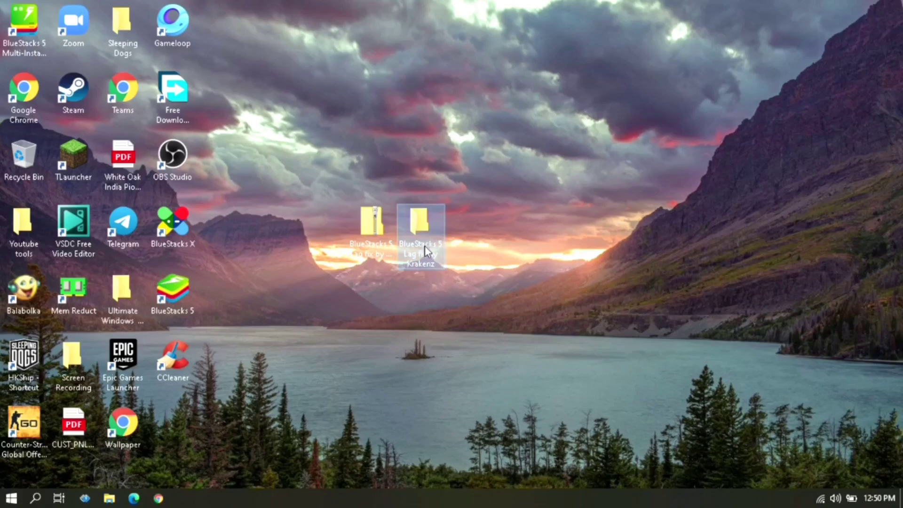
Browse into the lag fix's Programs\Ccleaner folder and launch ccsetup585.exe
{"action": "double_click", "coordinate": [424, 248]}
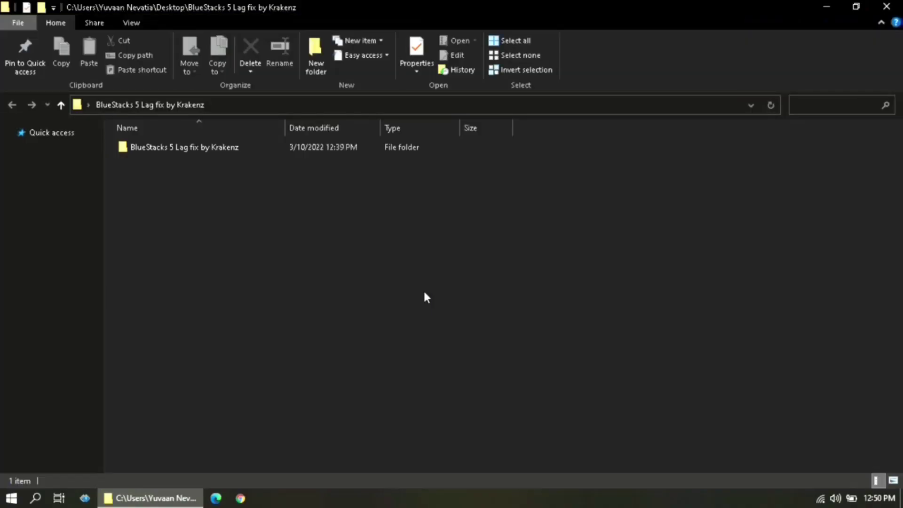
{"action": "double_click", "coordinate": [207, 149]}
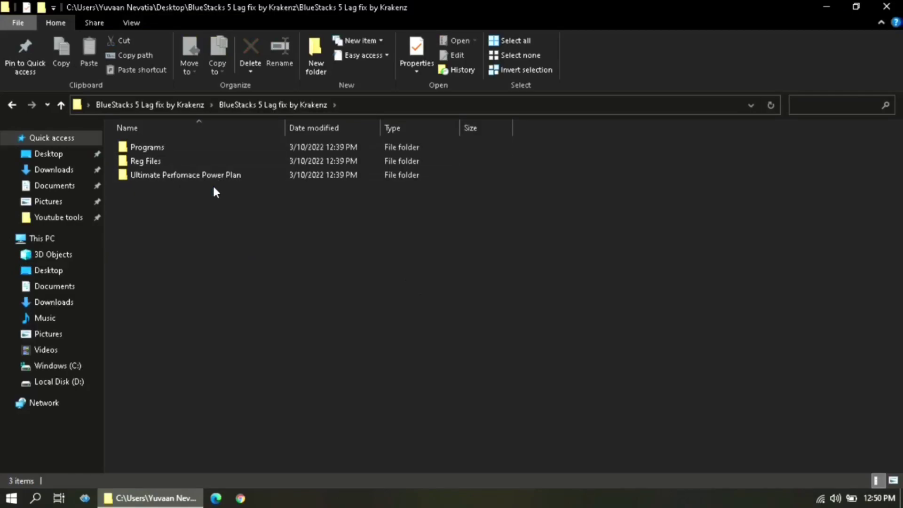
{"action": "left_click_drag", "start_coordinate": [213, 184], "coordinate": [205, 144]}
{"action": "left_click", "coordinate": [244, 231]}
{"action": "double_click", "coordinate": [148, 151]}
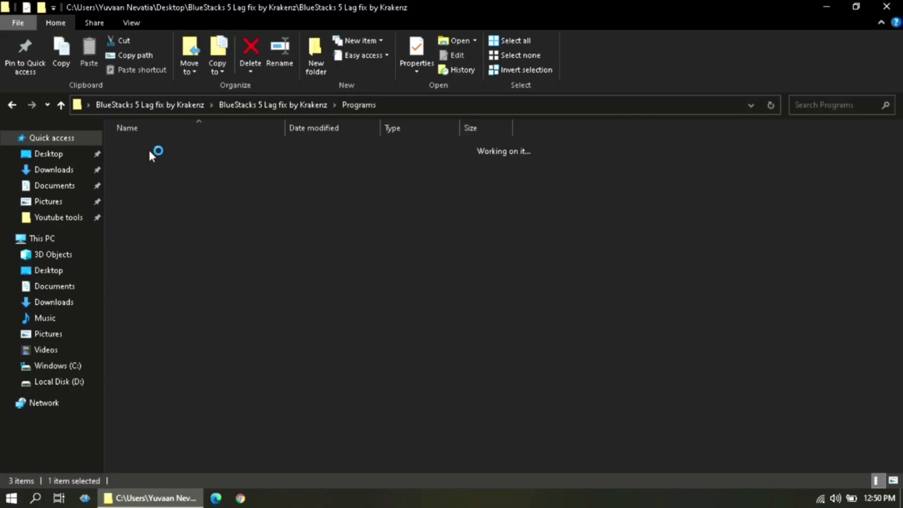
{"action": "double_click", "coordinate": [152, 149]}
{"action": "double_click", "coordinate": [158, 147]}
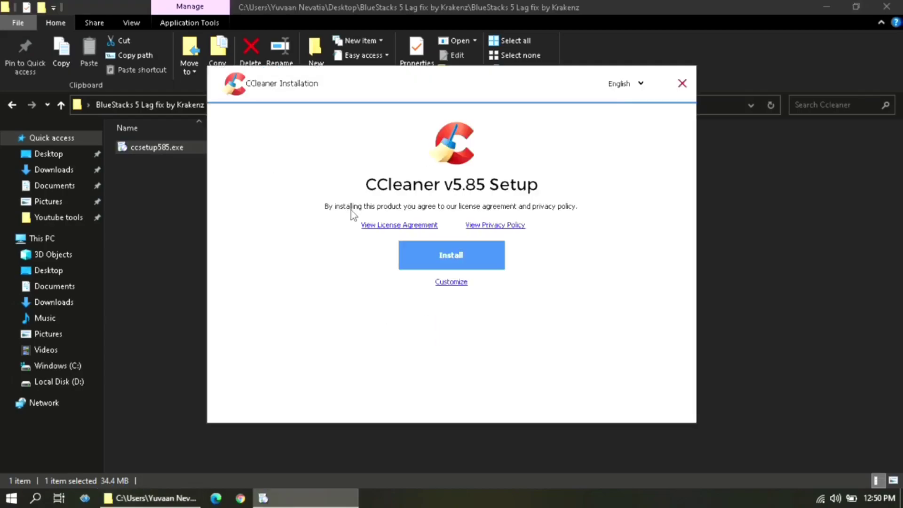
Start the CCleaner v5.85 install and let it reach Setup Completed
{"action": "left_click", "coordinate": [458, 255]}
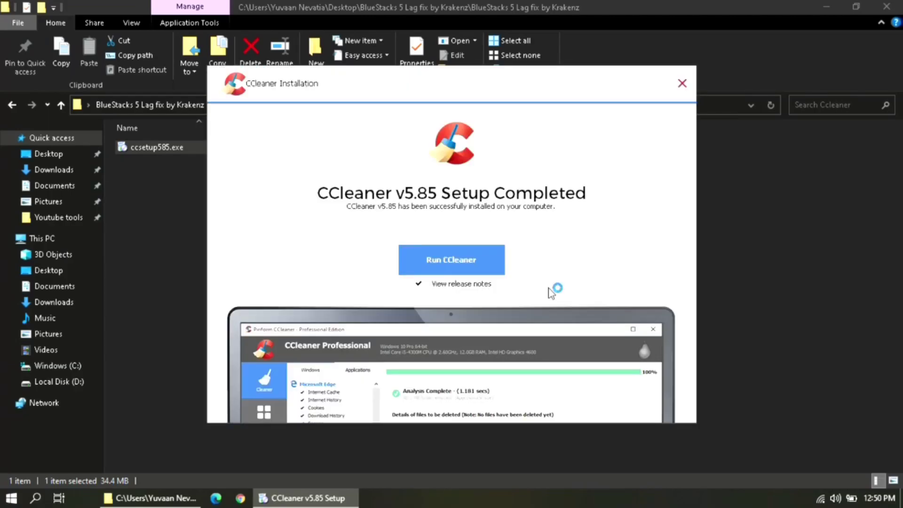
Launch CCleaner and run a Registry scan, finding 10 issues
{"action": "left_click", "coordinate": [463, 267]}
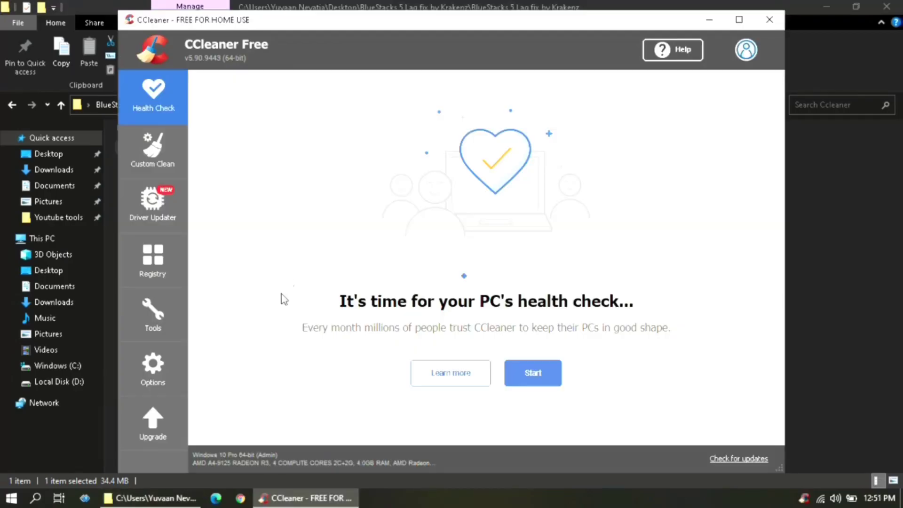
{"action": "left_click", "coordinate": [162, 273]}
{"action": "left_click", "coordinate": [413, 426]}
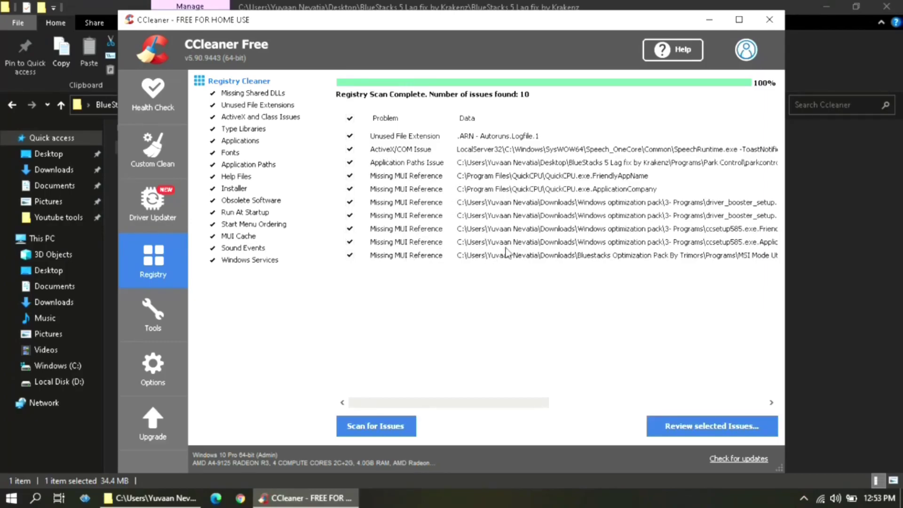
Agree to back up the registry before fixing and name the backup file Backup.reg
{"action": "left_click", "coordinate": [687, 426]}
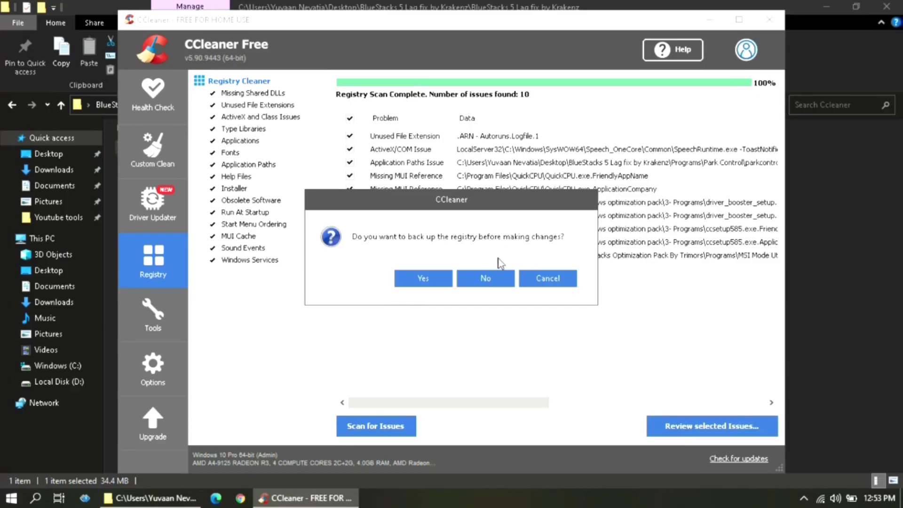
{"action": "left_click", "coordinate": [435, 281]}
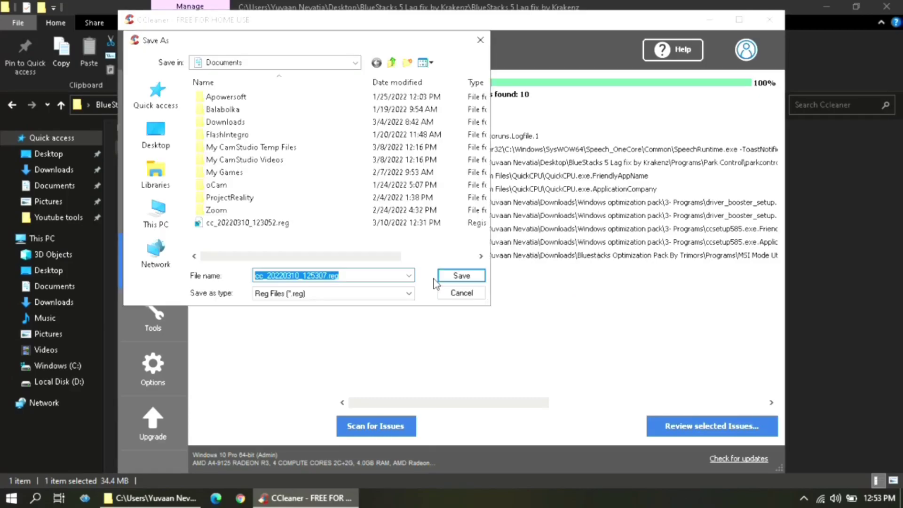
{"action": "left_click", "coordinate": [344, 278]}
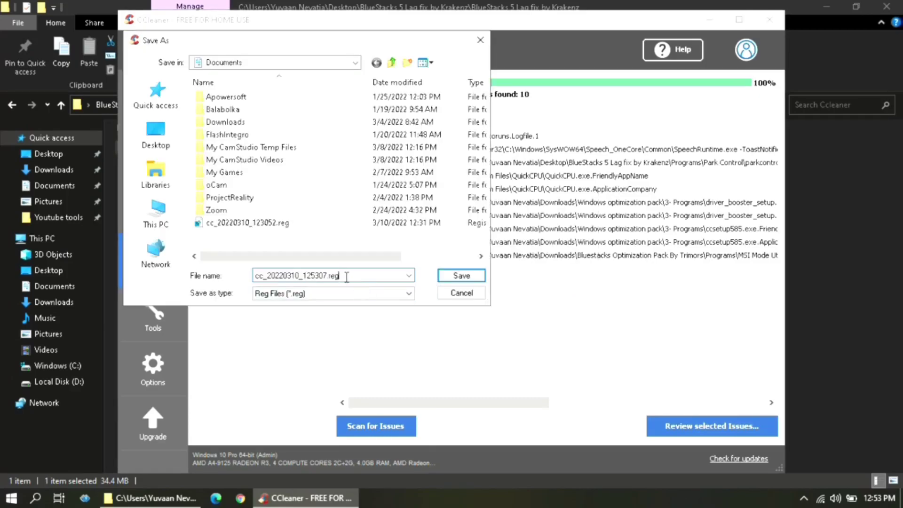
{"action": "left_click_drag", "start_coordinate": [327, 278], "coordinate": [237, 278]}
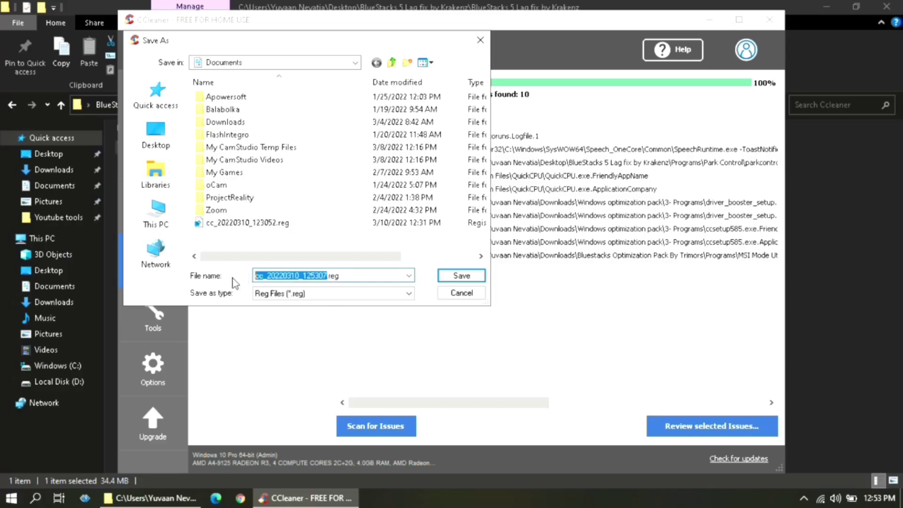
{"action": "type", "text": "Backup"}
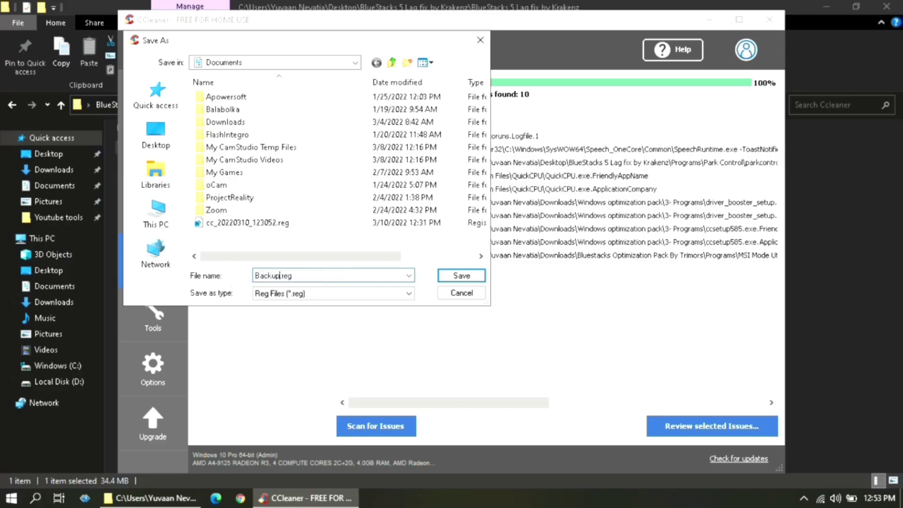
Save Backup.reg in Documents and fix all 10 selected registry issues
{"action": "left_click", "coordinate": [165, 233]}
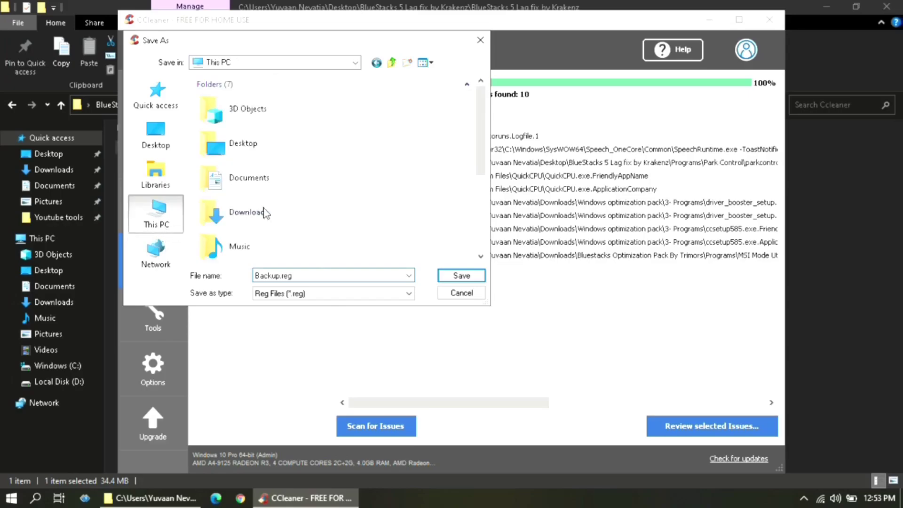
{"action": "scroll", "coordinate": [266, 212], "scroll_direction": "down", "scroll_amount": 3}
{"action": "scroll", "coordinate": [265, 212], "scroll_direction": "up", "scroll_amount": 3}
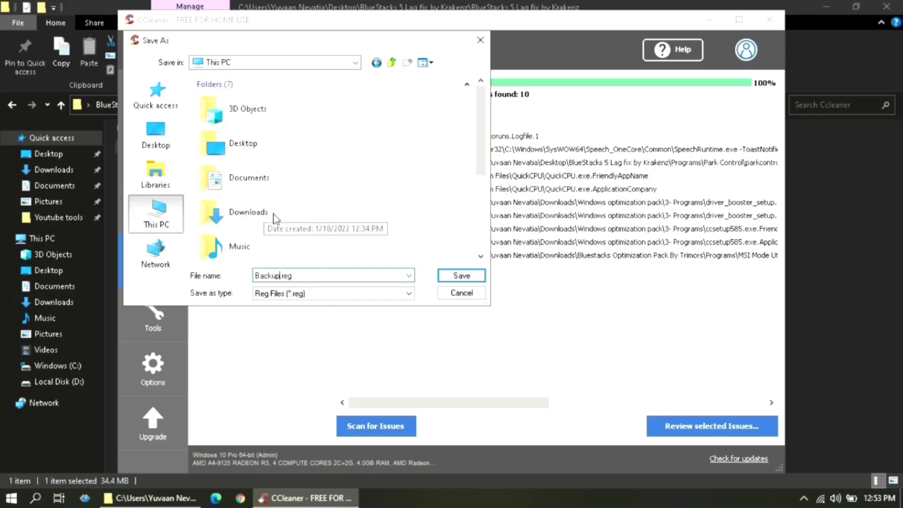
{"action": "double_click", "coordinate": [283, 194]}
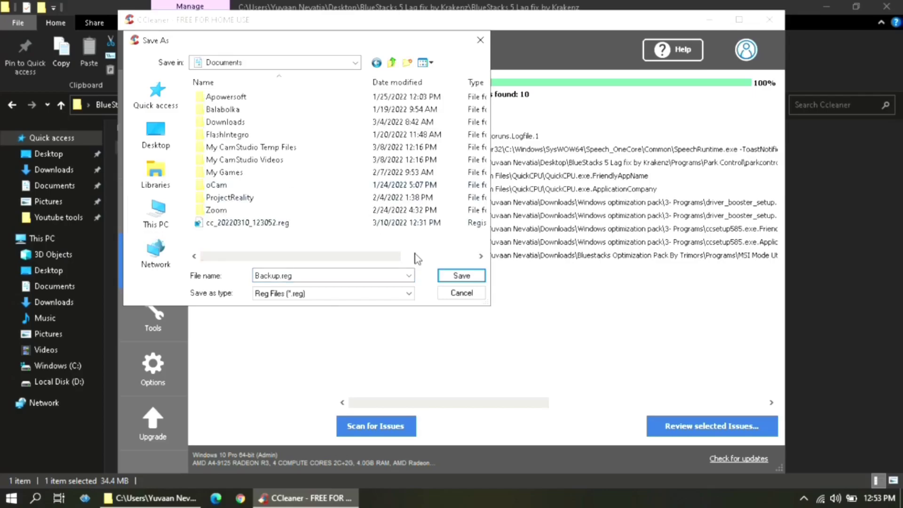
{"action": "left_click", "coordinate": [453, 275]}
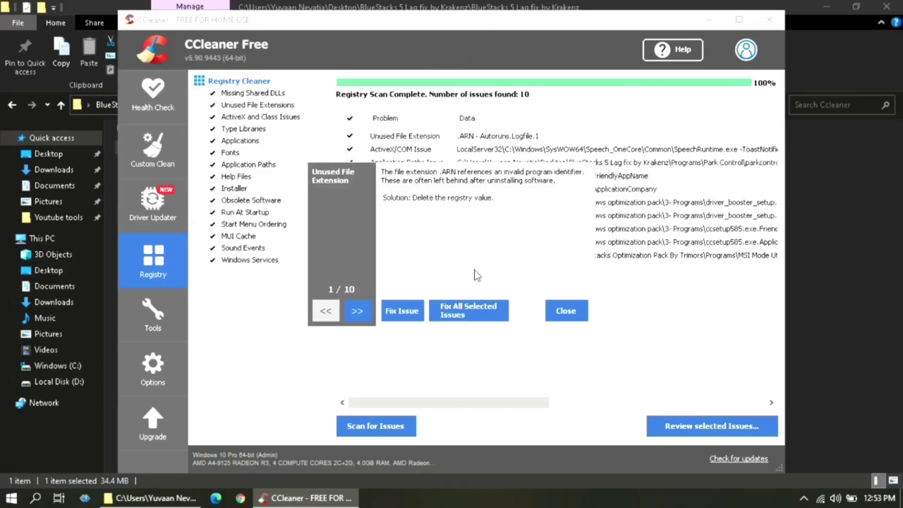
{"action": "left_click", "coordinate": [461, 314]}
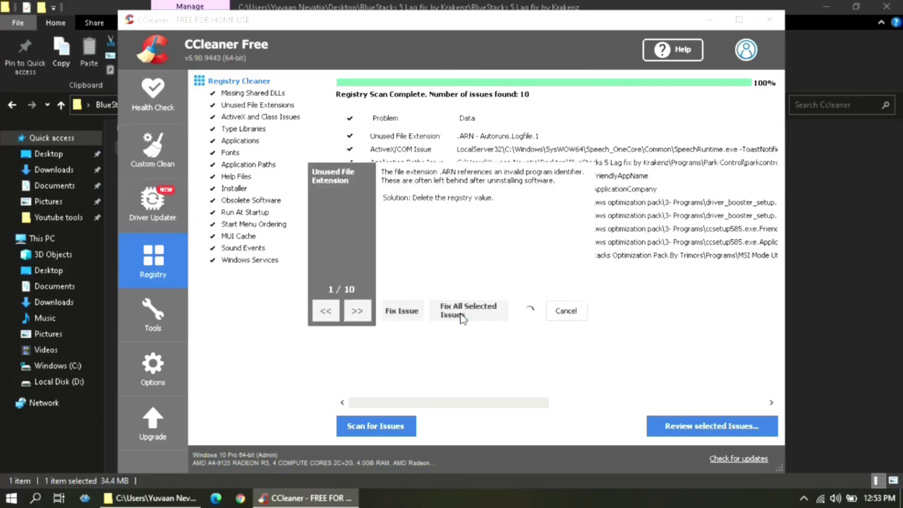
{"action": "left_click", "coordinate": [564, 314]}
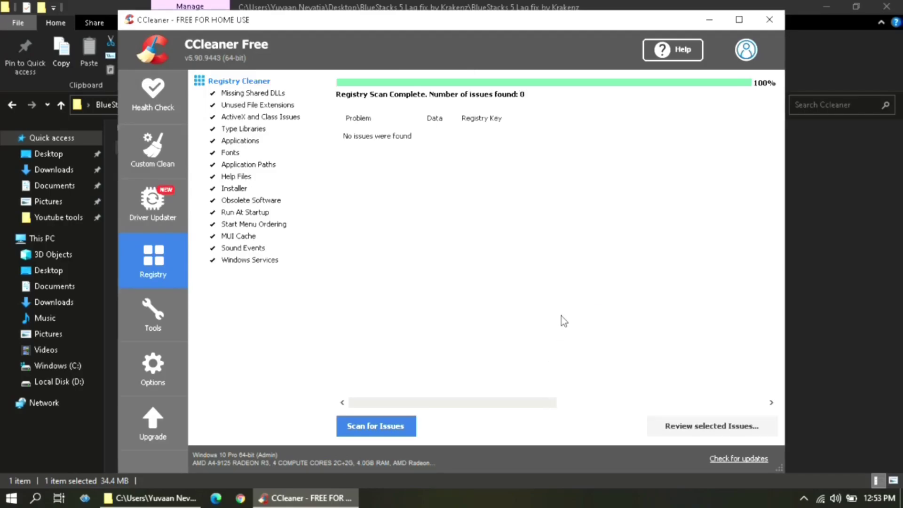
Close CCleaner and launch parkcontrolsetup64.exe from the Programs\Park Control folder
{"action": "left_click", "coordinate": [770, 21]}
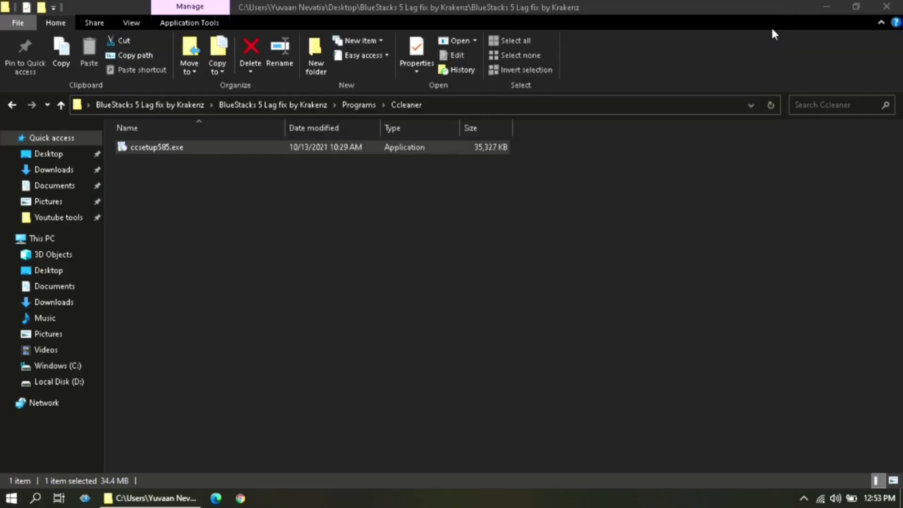
{"action": "left_click", "coordinate": [586, 268]}
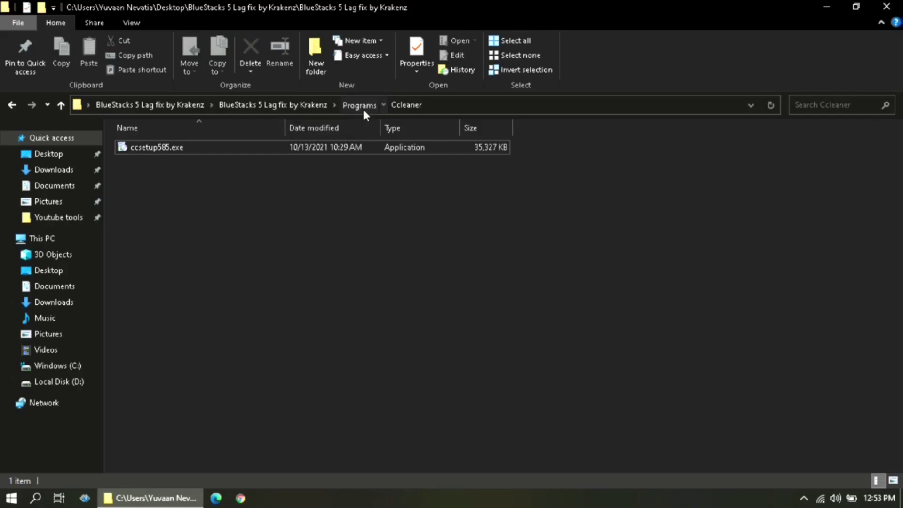
{"action": "left_click", "coordinate": [363, 108]}
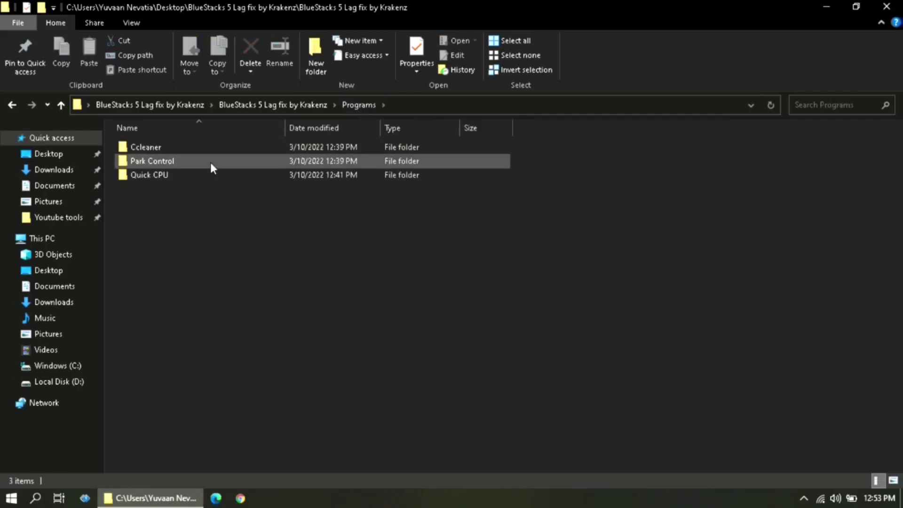
{"action": "double_click", "coordinate": [211, 164]}
{"action": "left_click", "coordinate": [156, 147]}
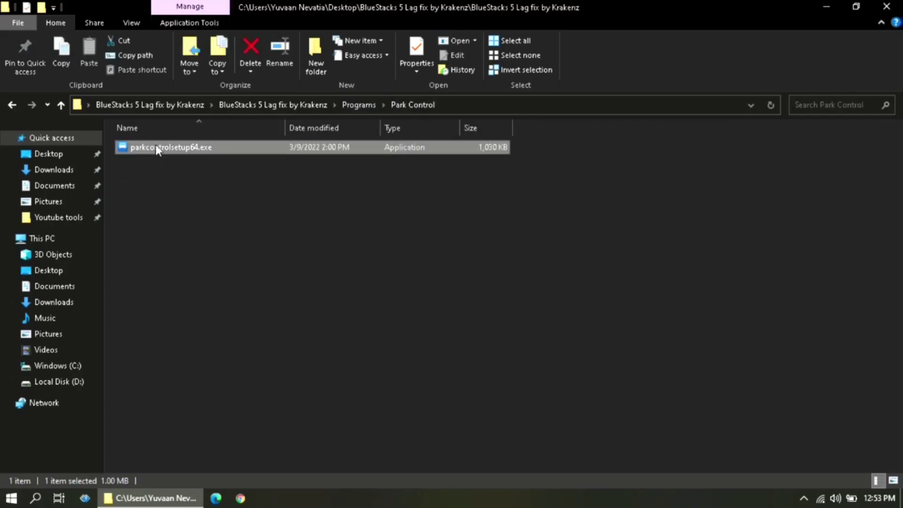
{"action": "double_click", "coordinate": [157, 147]}
Install ParkControl with the default language, components and C:\Program Files\ParkControl folder, accepting the license
{"action": "left_click", "coordinate": [459, 283]}
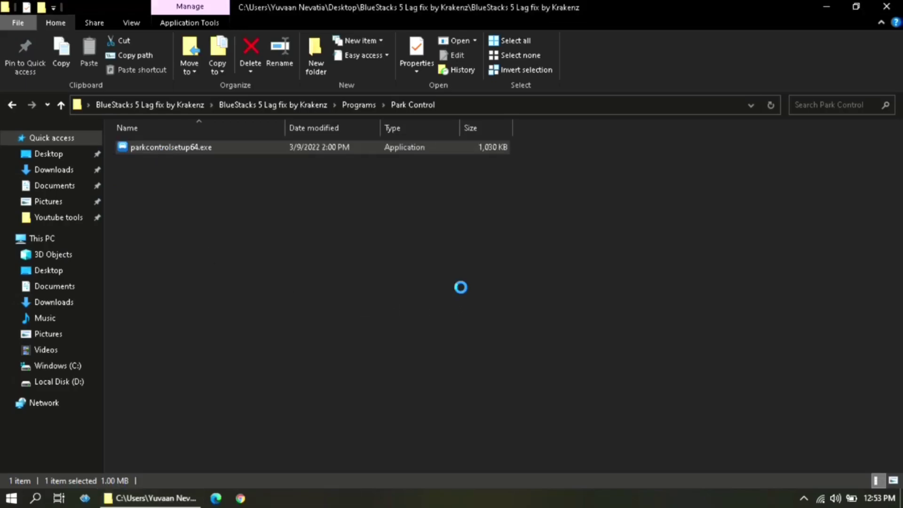
{"action": "left_click", "coordinate": [540, 355]}
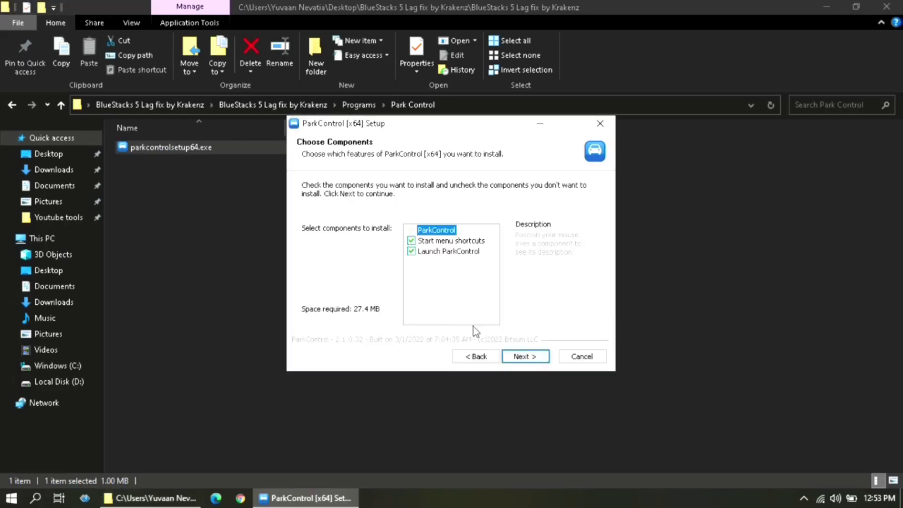
{"action": "left_click", "coordinate": [524, 356]}
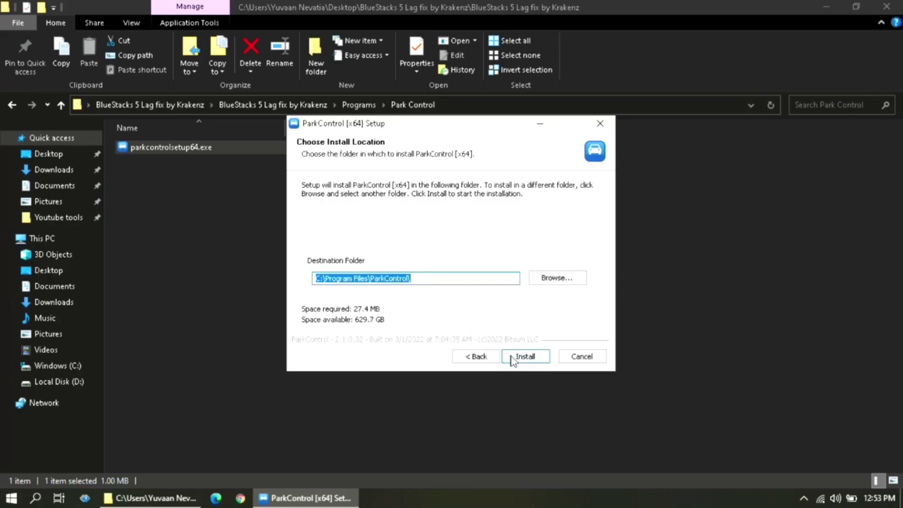
{"action": "left_click", "coordinate": [511, 357]}
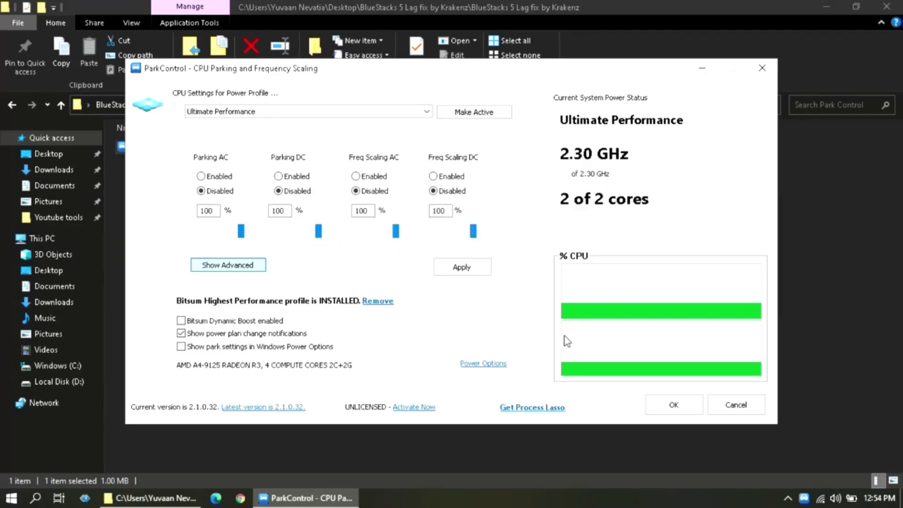
Close ParkControl and run QuickCpuSetup-4.3.0.0-x64.msi from the Programs\Quick CPU folder
{"action": "left_click", "coordinate": [667, 409]}
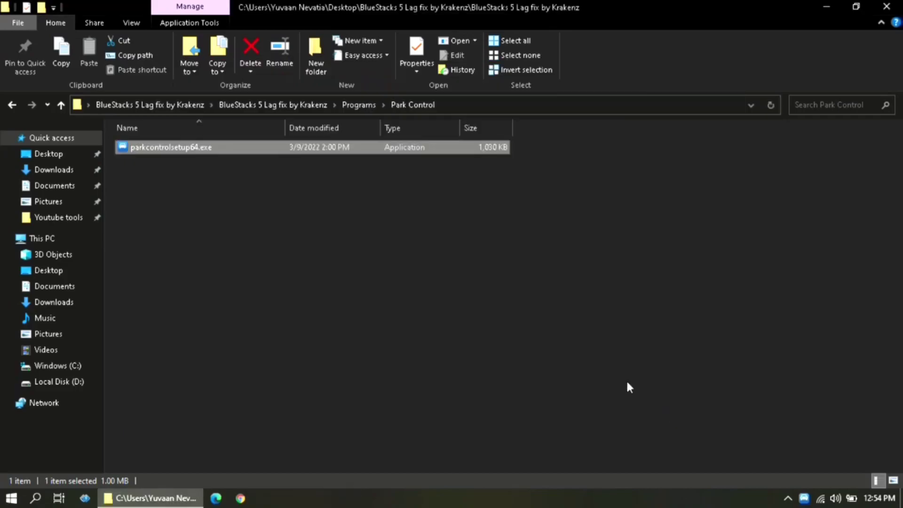
{"action": "left_click", "coordinate": [533, 349]}
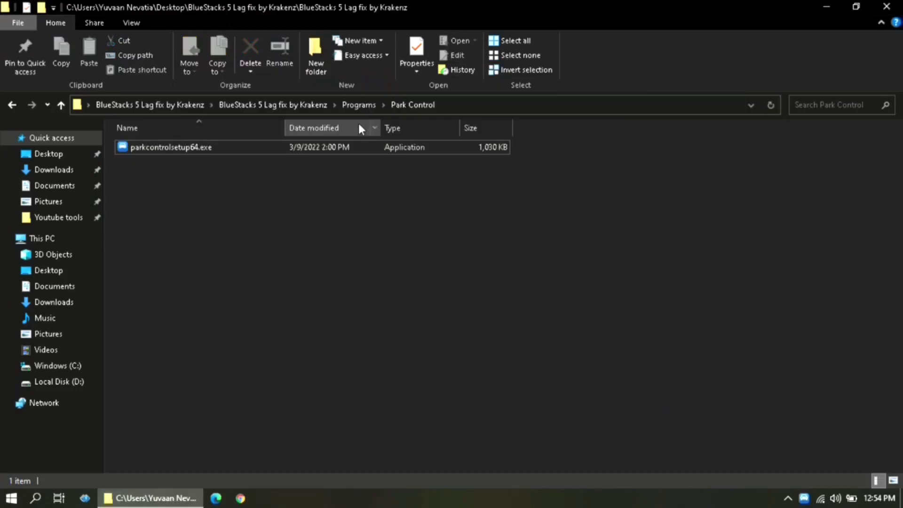
{"action": "left_click", "coordinate": [358, 109]}
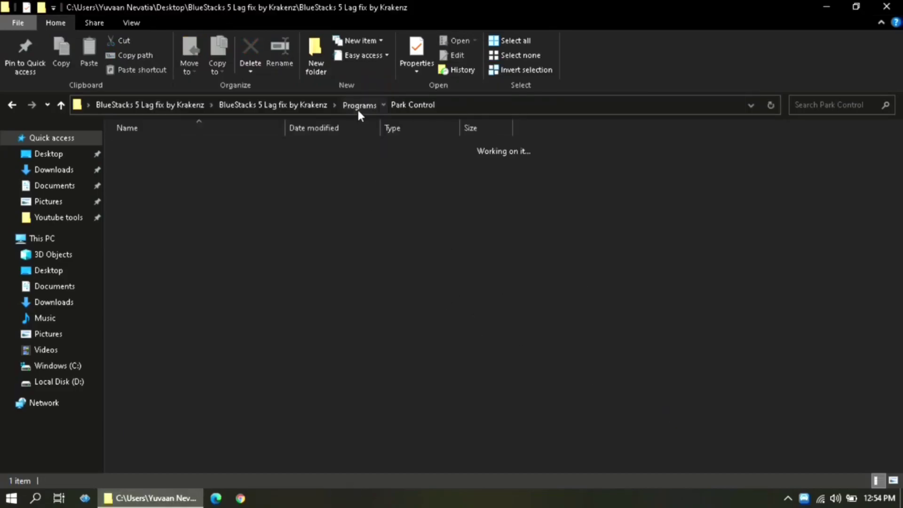
{"action": "left_click", "coordinate": [352, 218]}
{"action": "double_click", "coordinate": [332, 175]}
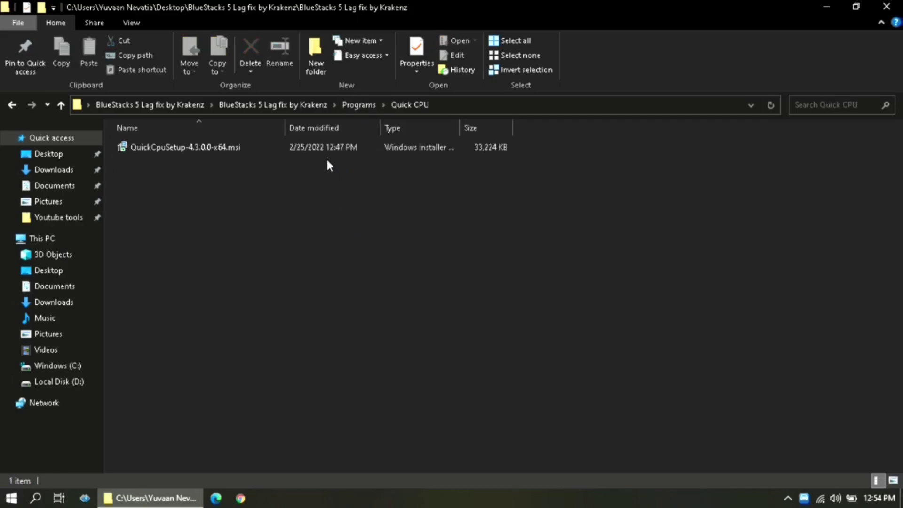
{"action": "double_click", "coordinate": [326, 149]}
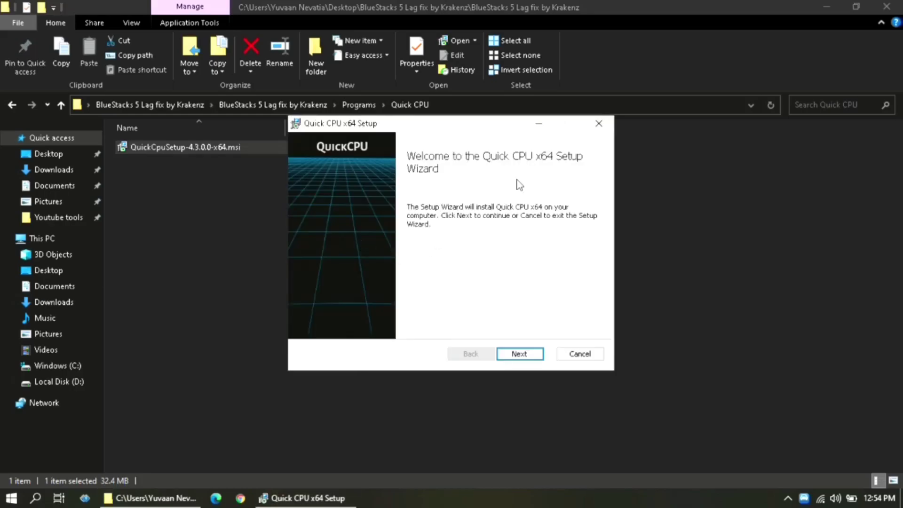
Accept the license and install Quick CPU x64 to C:\Program Files\QuickCPU\
{"action": "left_click", "coordinate": [525, 358]}
{"action": "scroll", "coordinate": [423, 260], "scroll_direction": "down", "scroll_amount": 5}
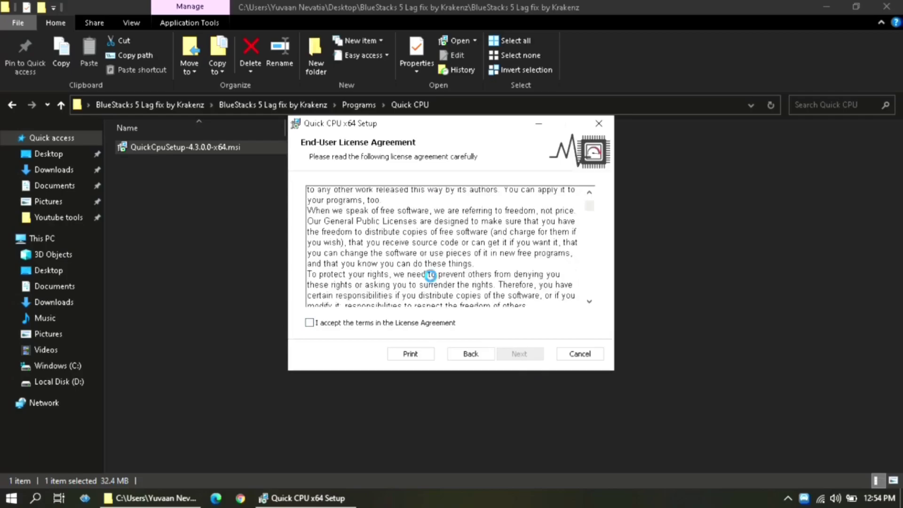
{"action": "left_click_drag", "start_coordinate": [589, 206], "coordinate": [585, 322]}
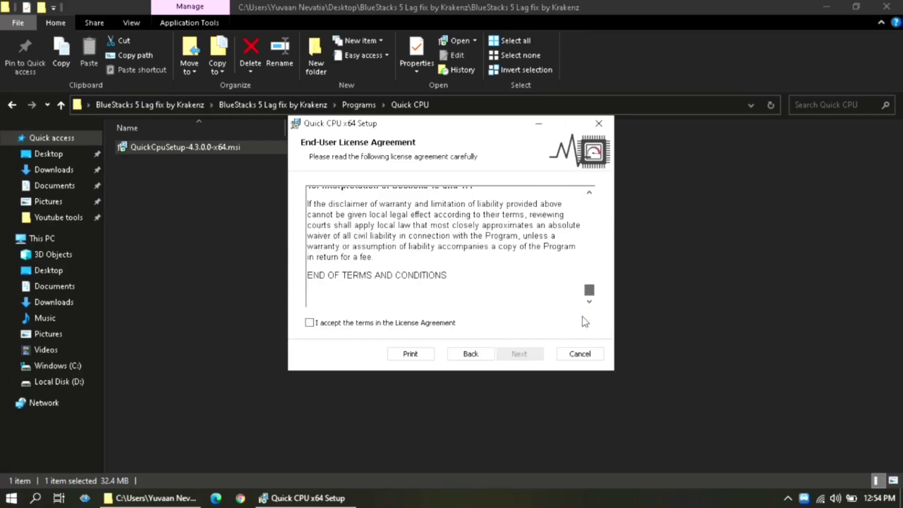
{"action": "left_click", "coordinate": [309, 323]}
{"action": "left_click", "coordinate": [520, 359]}
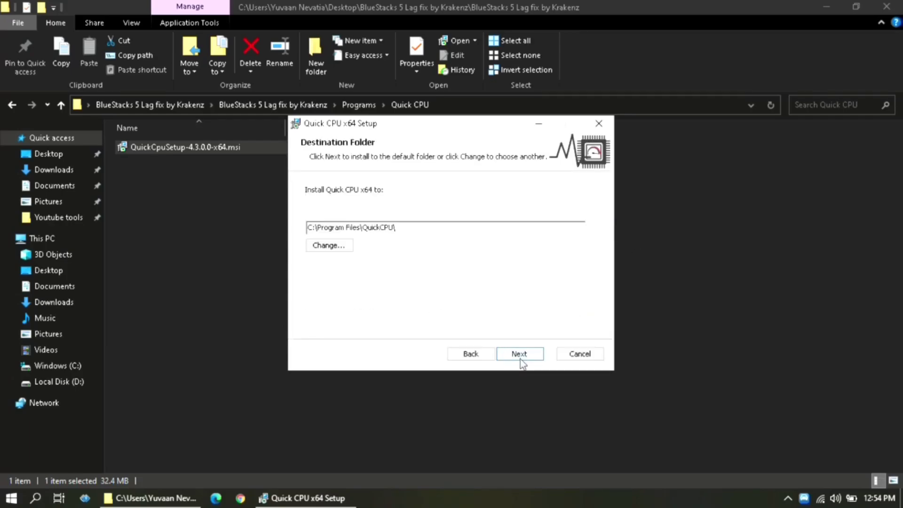
{"action": "left_click", "coordinate": [518, 357]}
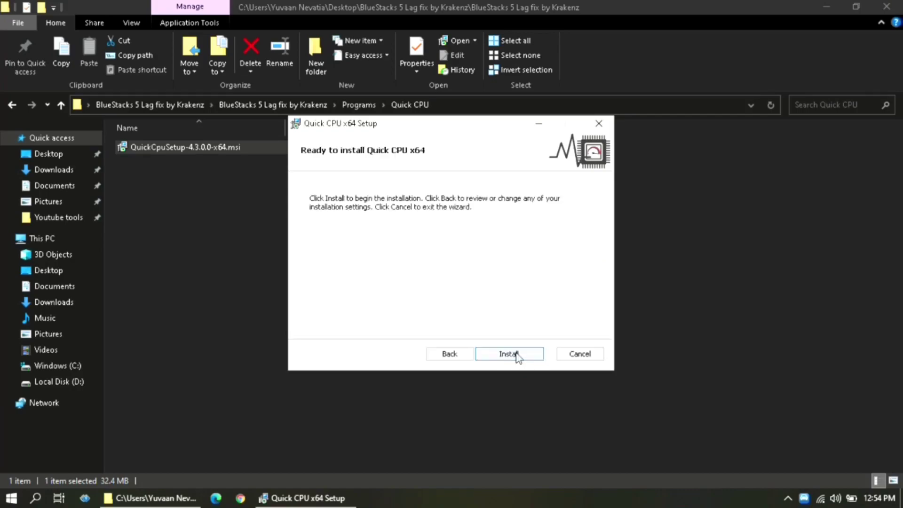
{"action": "left_click", "coordinate": [517, 356]}
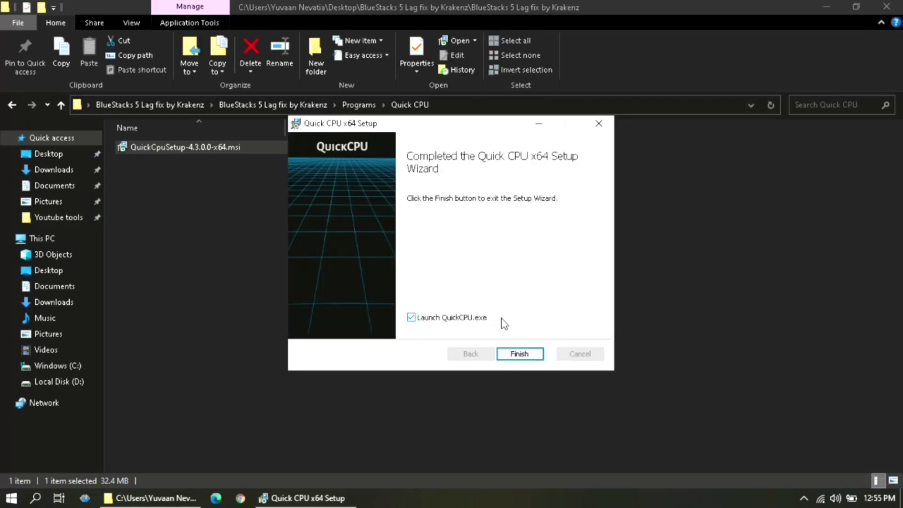
Launch Quick CPU, raise frequency scaling and turbo boost to 100%, and apply the settings
{"action": "left_click", "coordinate": [512, 354]}
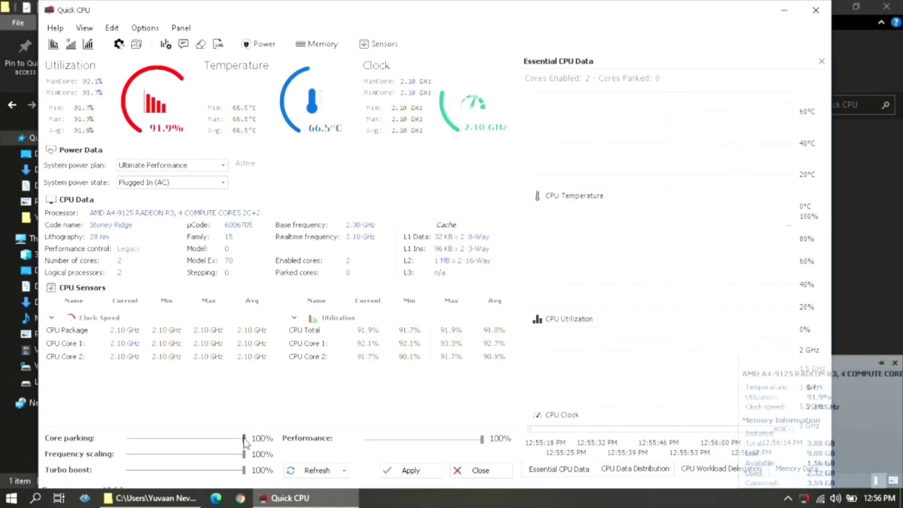
{"action": "mouse_move", "coordinate": [244, 454]}
{"action": "left_mouse_down"}
{"action": "mouse_move", "coordinate": [196, 454]}
{"action": "mouse_move", "coordinate": [244, 454]}
{"action": "mouse_move", "coordinate": [207, 469]}
{"action": "mouse_move", "coordinate": [244, 469]}
{"action": "left_mouse_up"}
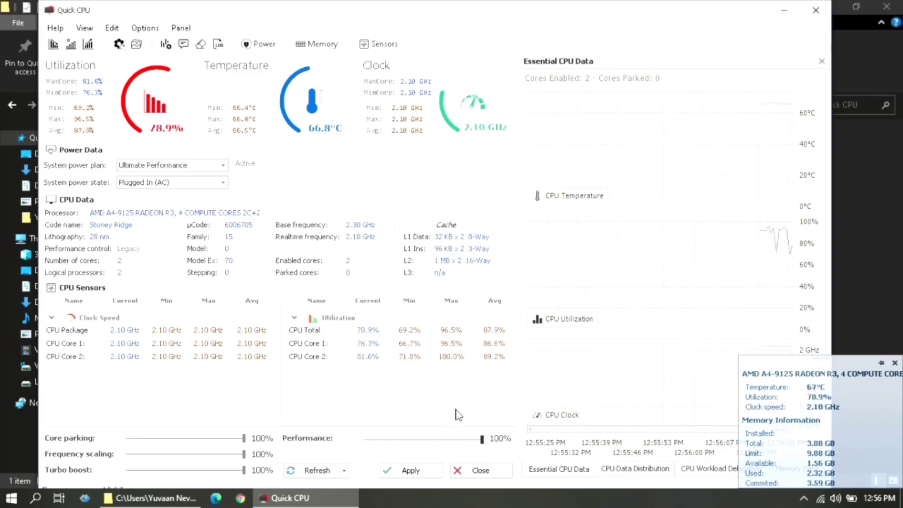
{"action": "left_click", "coordinate": [426, 470]}
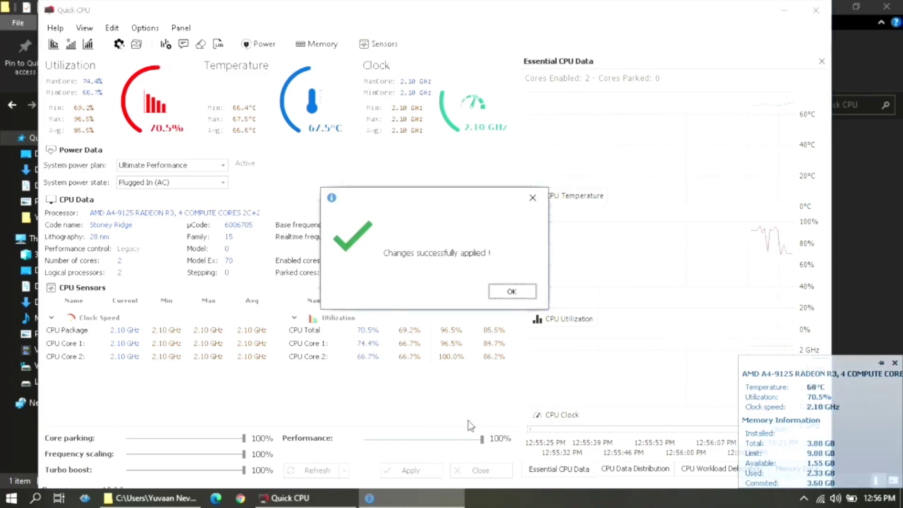
{"action": "left_click", "coordinate": [513, 292]}
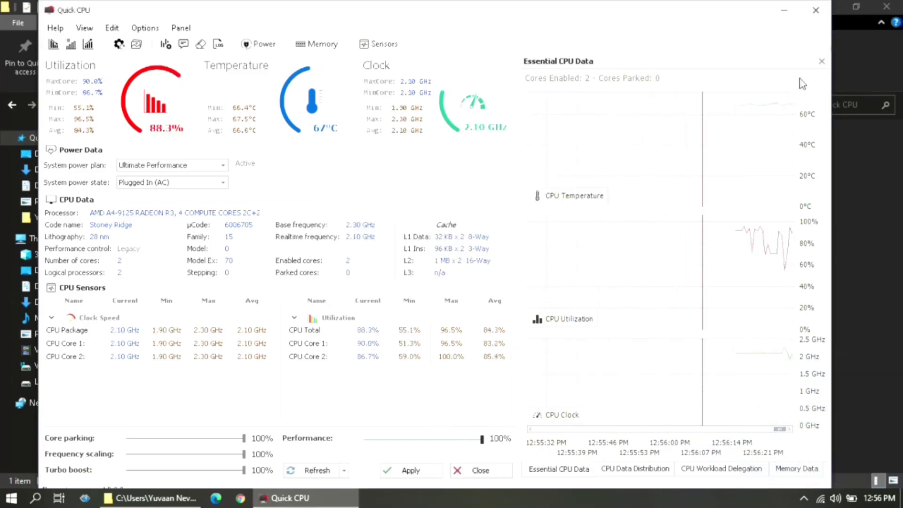
Close Quick CPU and navigate to the lag fix's Reg Files folder
{"action": "key", "text": "alt+F4"}
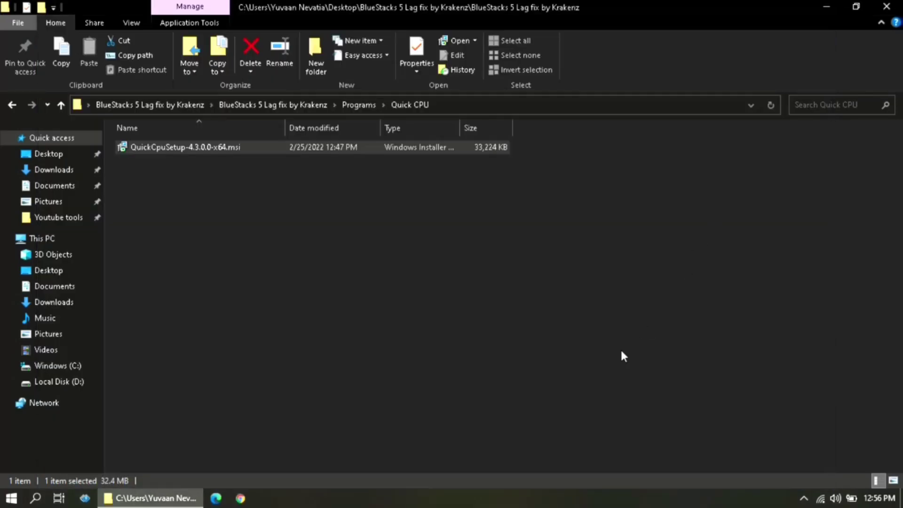
{"action": "left_click", "coordinate": [357, 104]}
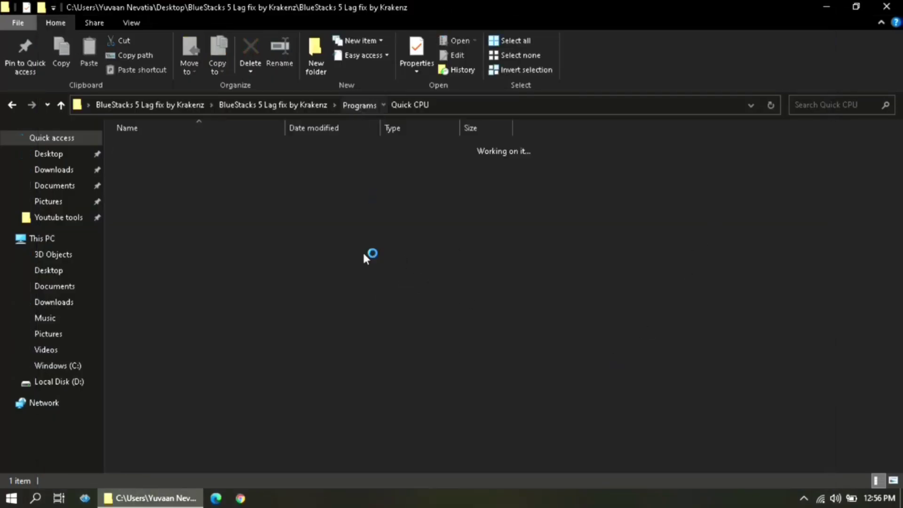
{"action": "left_click", "coordinate": [303, 108]}
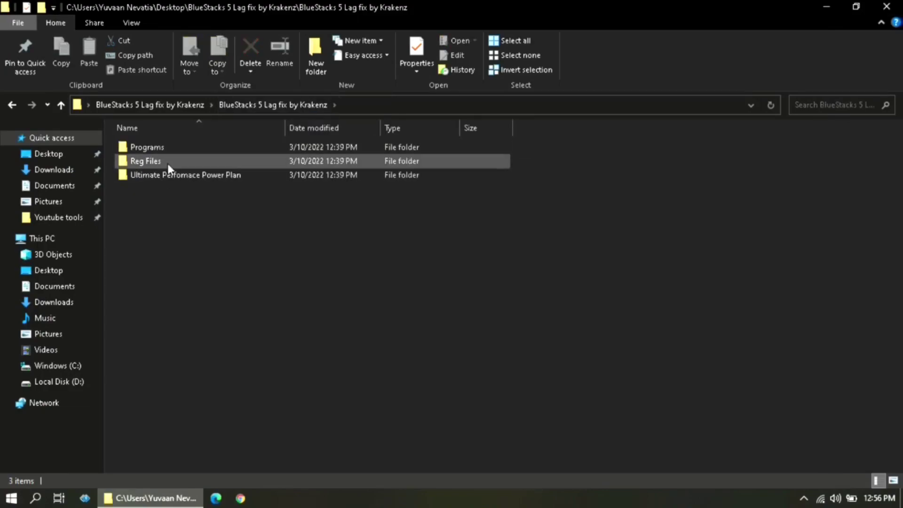
{"action": "double_click", "coordinate": [168, 162]}
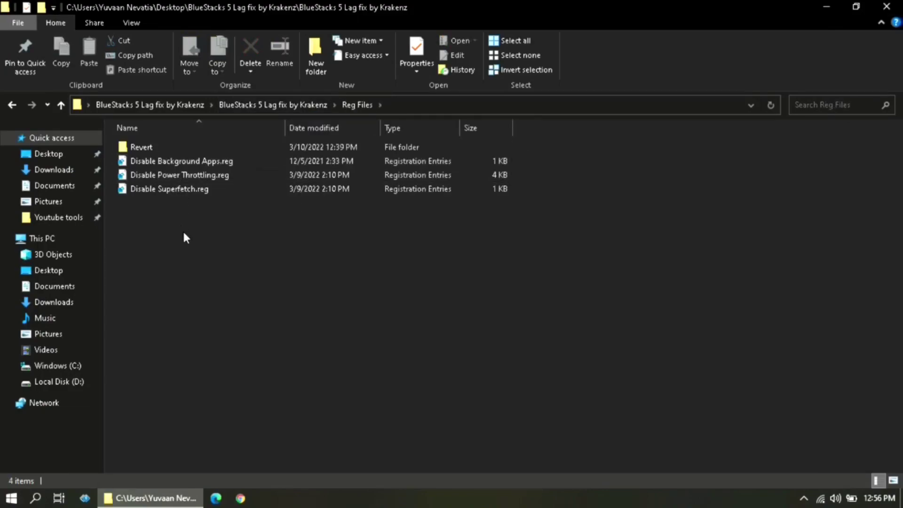
{"action": "left_click_drag", "start_coordinate": [183, 239], "coordinate": [181, 167]}
{"action": "left_click", "coordinate": [210, 215]}
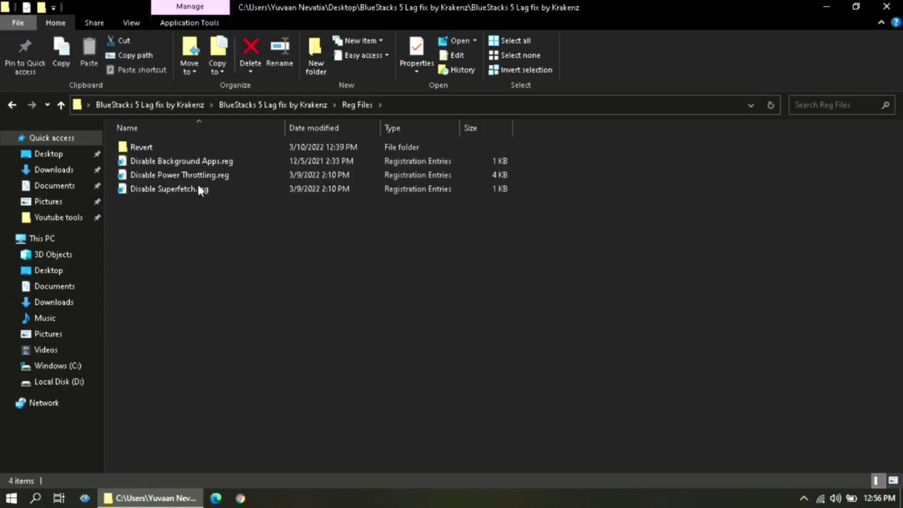
Merge Disable Background Apps, Disable Power Throttling and Disable Superfetch .reg files into the registry
{"action": "double_click", "coordinate": [219, 162]}
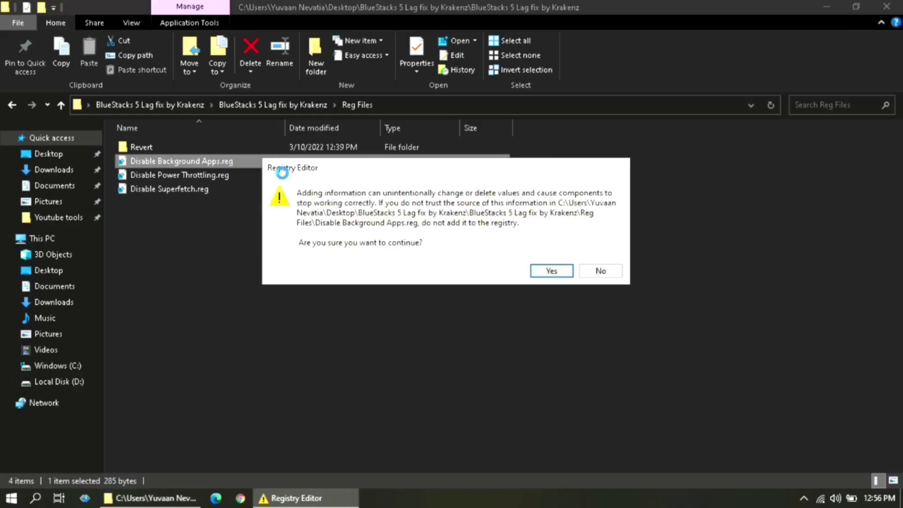
{"action": "left_click", "coordinate": [551, 270]}
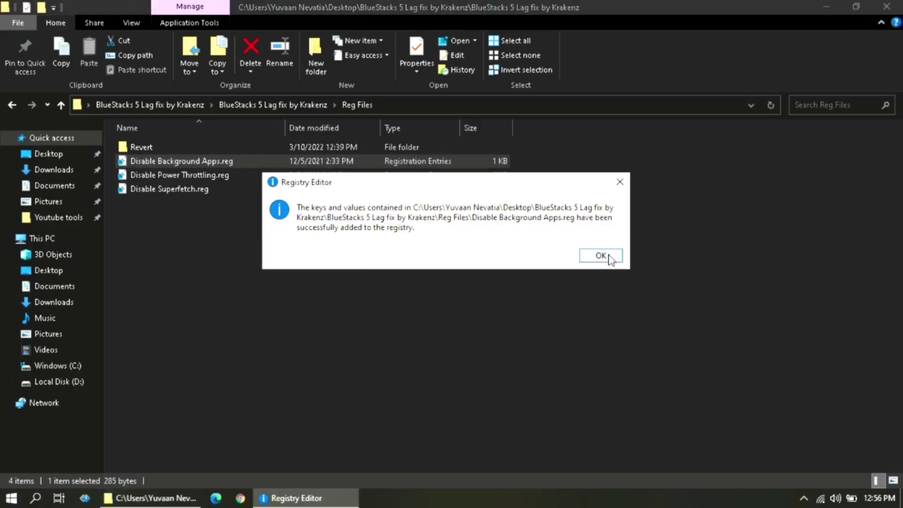
{"action": "left_click", "coordinate": [603, 257]}
{"action": "left_click", "coordinate": [489, 259]}
{"action": "double_click", "coordinate": [237, 178]}
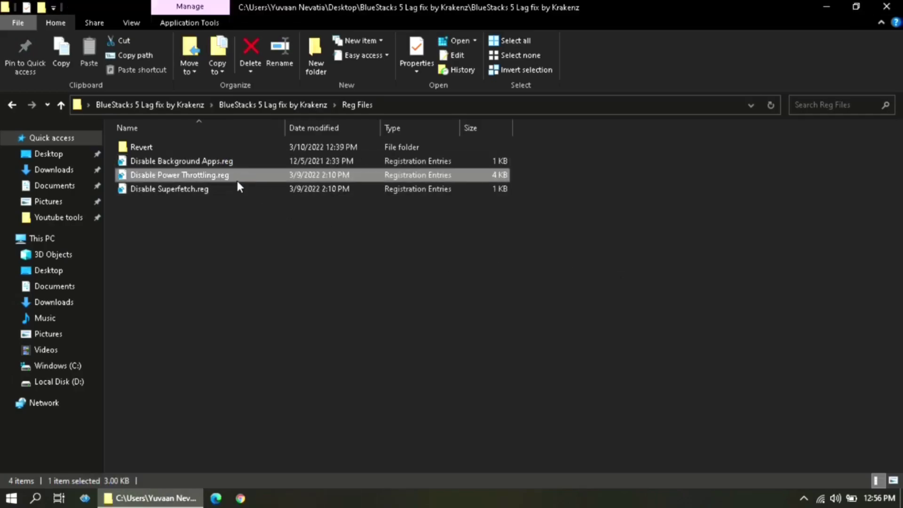
{"action": "left_click", "coordinate": [553, 273]}
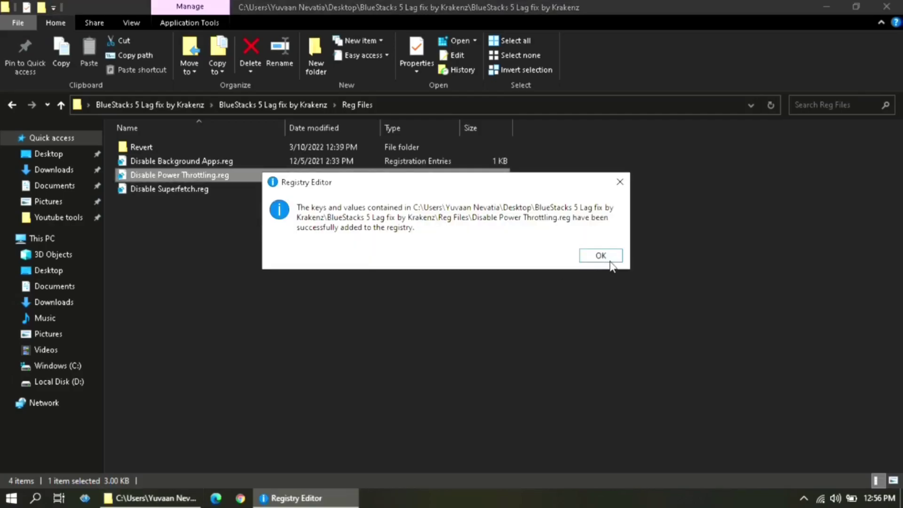
{"action": "left_click", "coordinate": [601, 257]}
{"action": "left_click", "coordinate": [246, 195]}
{"action": "double_click", "coordinate": [242, 192]}
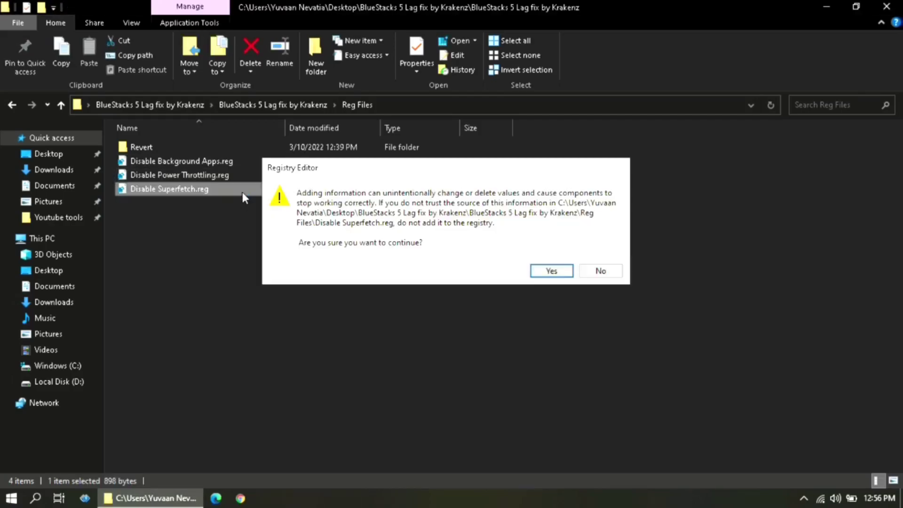
{"action": "left_click", "coordinate": [563, 273]}
{"action": "left_click", "coordinate": [604, 257]}
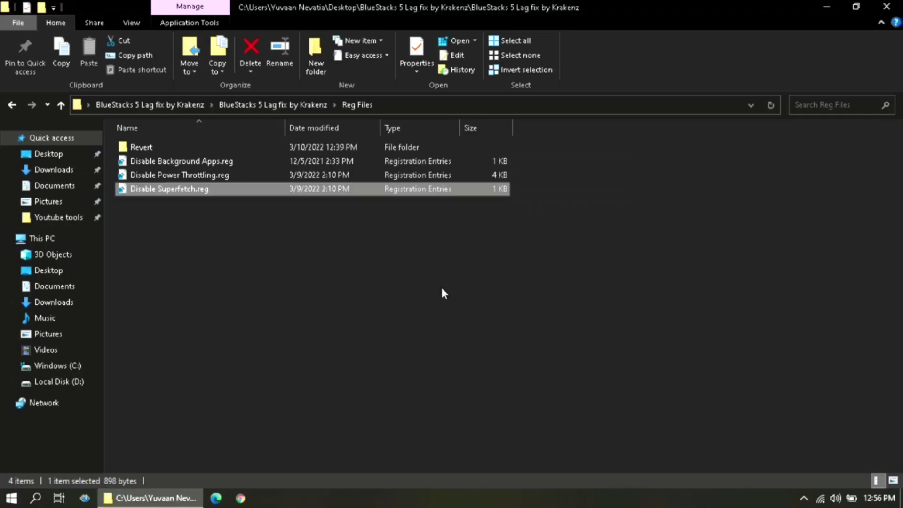
{"action": "left_click", "coordinate": [362, 268]}
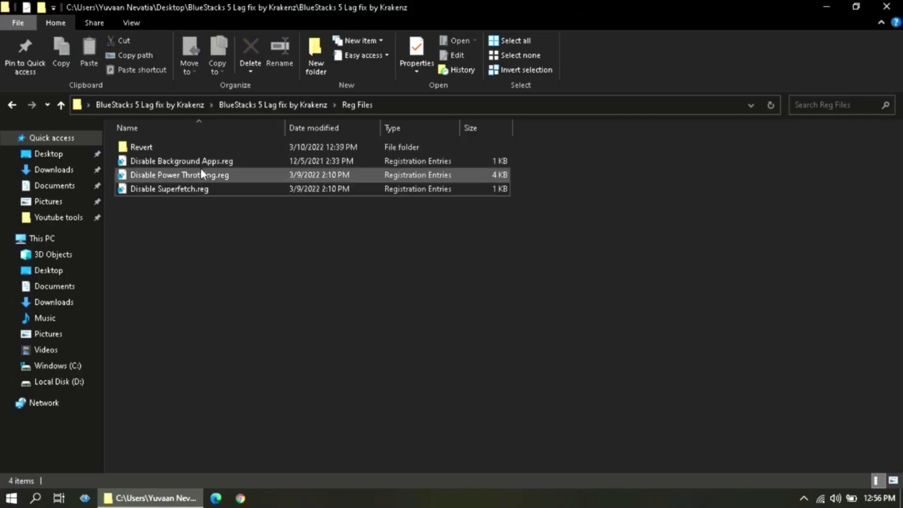
Open the Revert folder to look at Revert Changes.reg
{"action": "left_click", "coordinate": [210, 148]}
{"action": "double_click", "coordinate": [210, 148]}
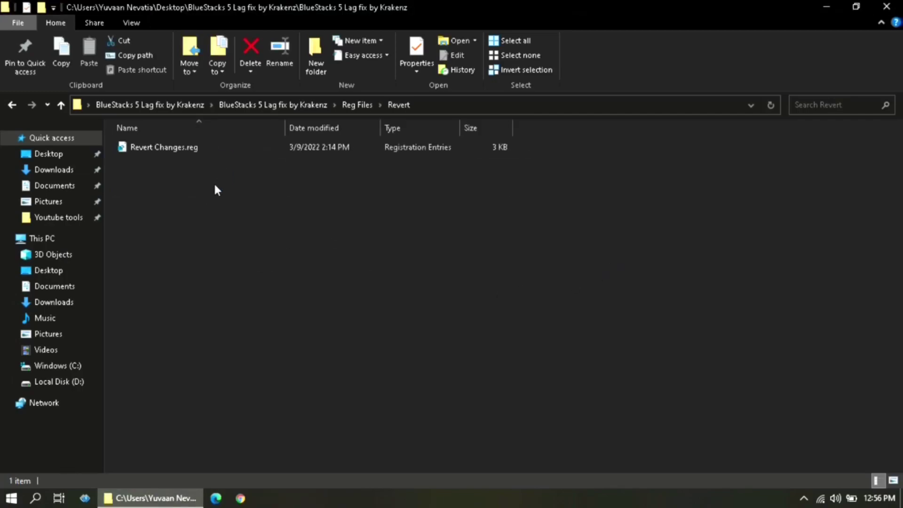
{"action": "left_click", "coordinate": [214, 150]}
{"action": "left_click", "coordinate": [308, 229]}
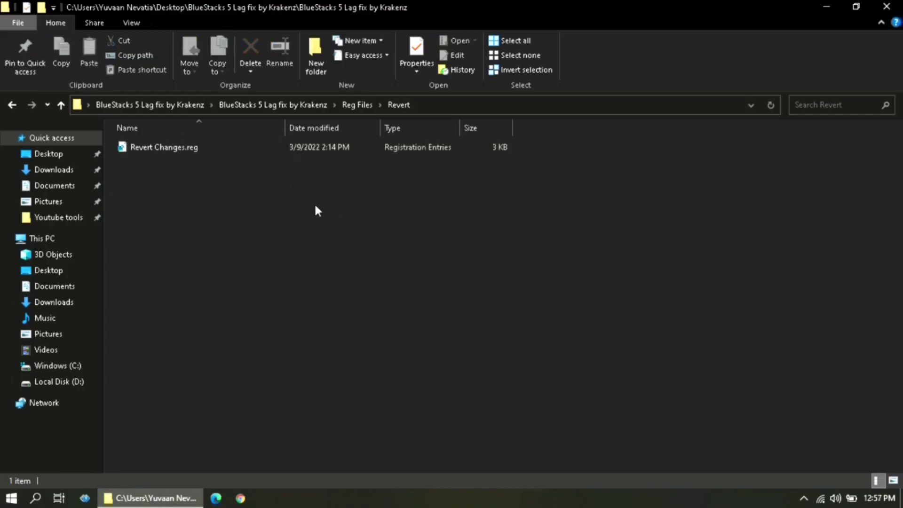
Run Ultimate perfomance plan.cmd as administrator from the Ultimate Performace Power Plan folder
{"action": "left_click", "coordinate": [357, 104]}
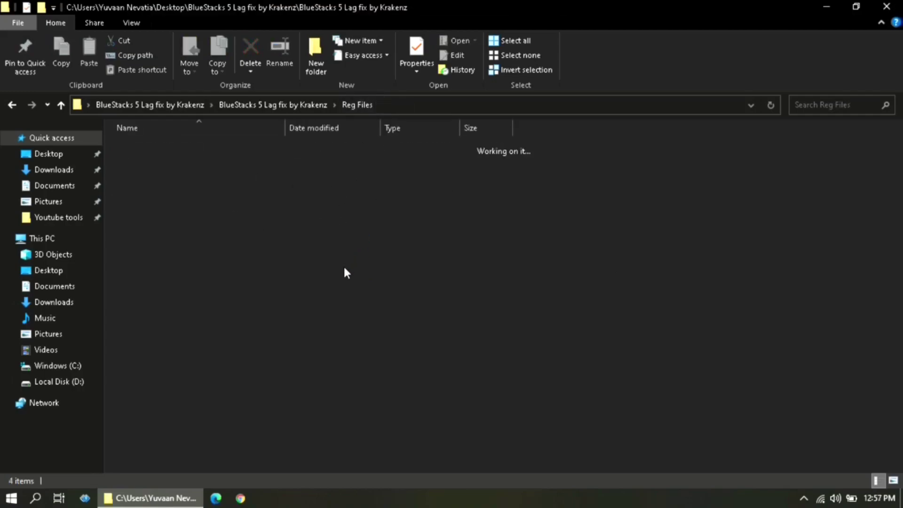
{"action": "left_click", "coordinate": [309, 103]}
{"action": "left_click", "coordinate": [351, 253]}
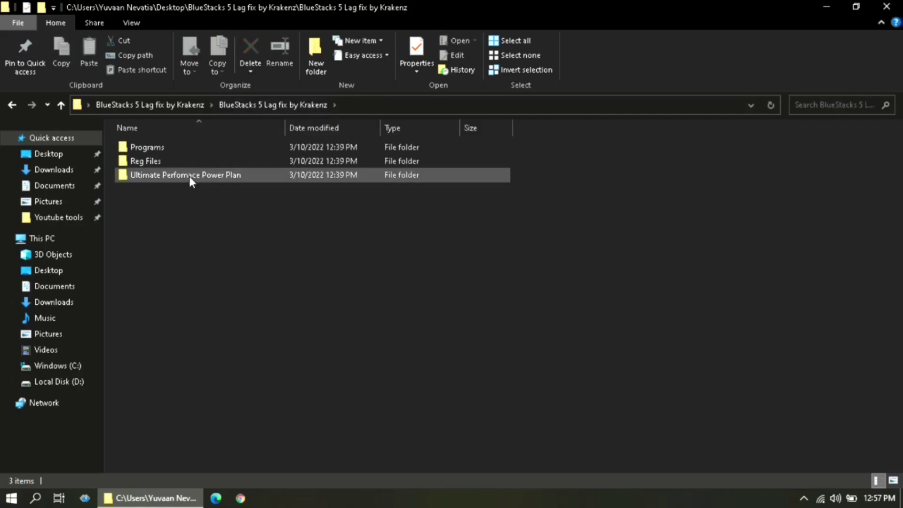
{"action": "double_click", "coordinate": [189, 176]}
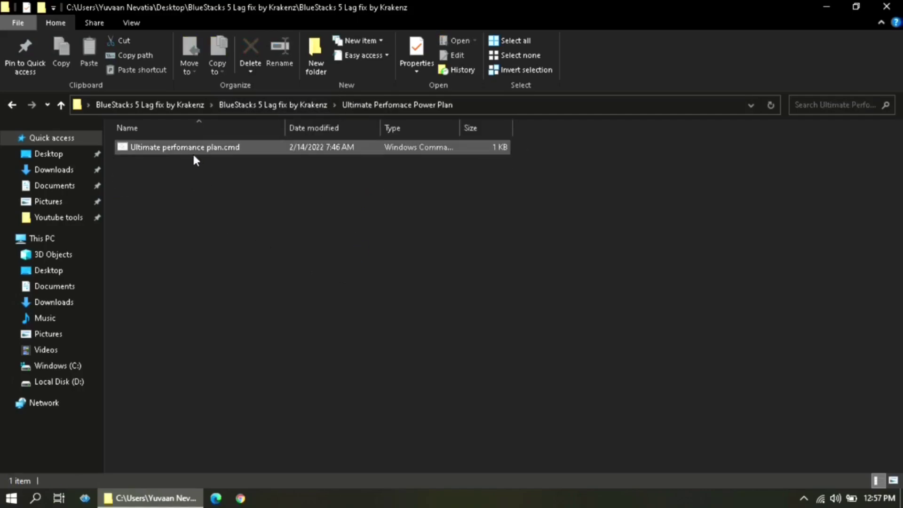
{"action": "right_click", "coordinate": [193, 154]}
{"action": "left_click", "coordinate": [208, 202]}
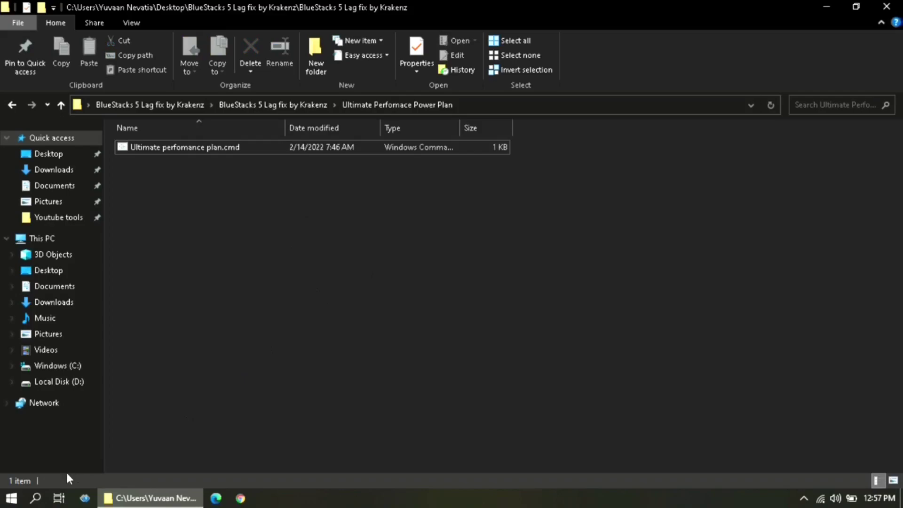
{"action": "left_click", "coordinate": [35, 498]}
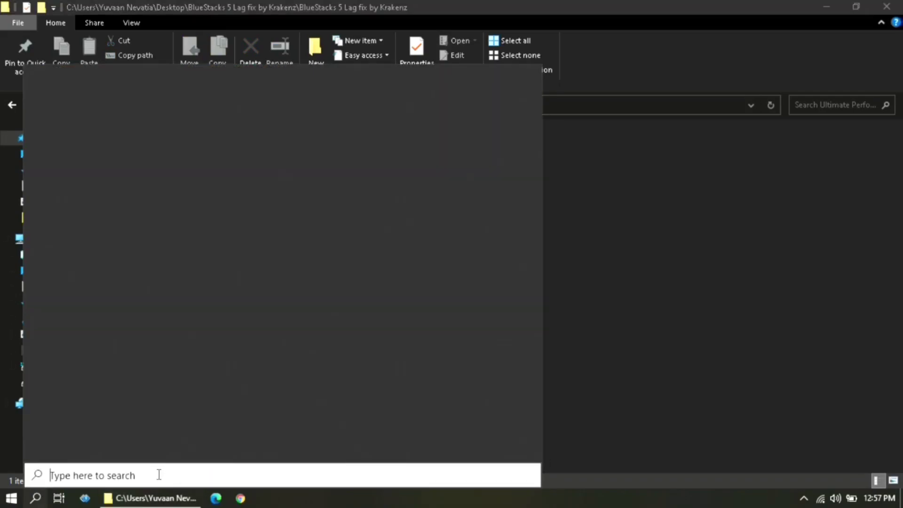
Search 'power plan', confirm Ultimate Performance is the selected plan, and close Power Options
{"action": "type", "text": "pow"}
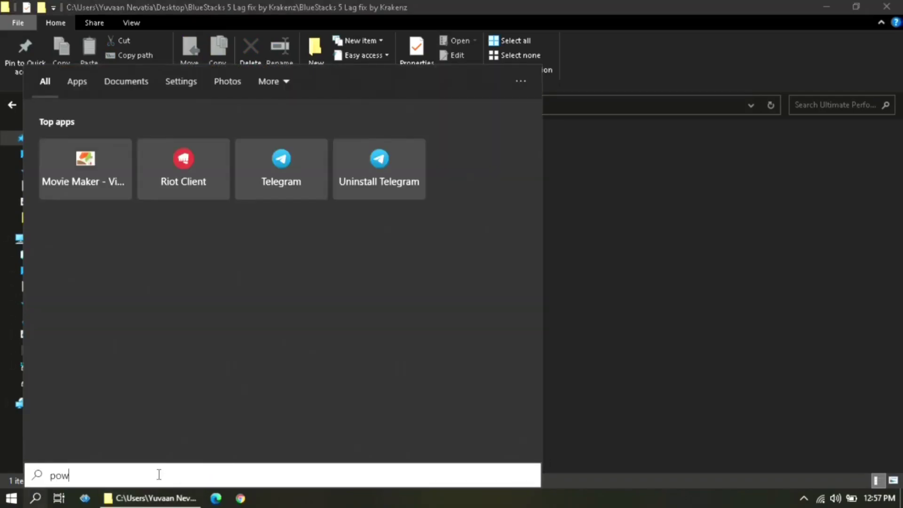
{"action": "type", "text": "er p"}
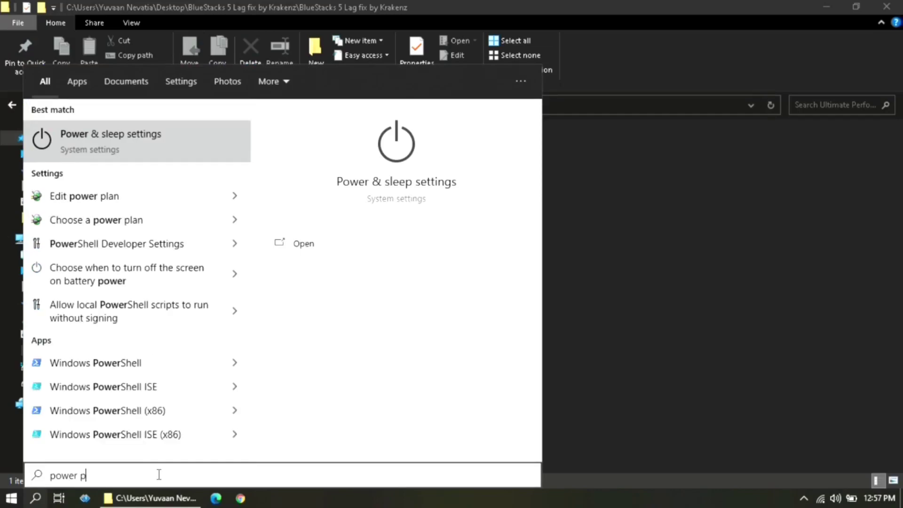
{"action": "type", "text": "lan"}
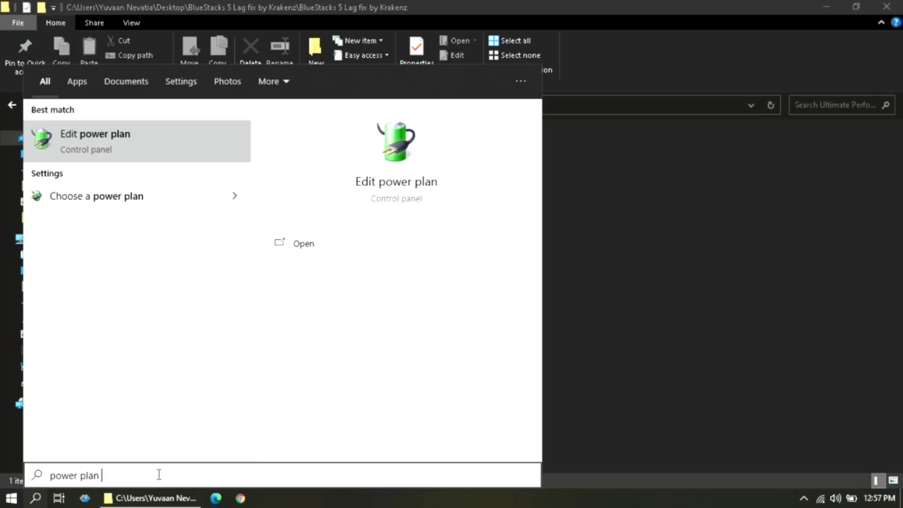
{"action": "left_click", "coordinate": [120, 202]}
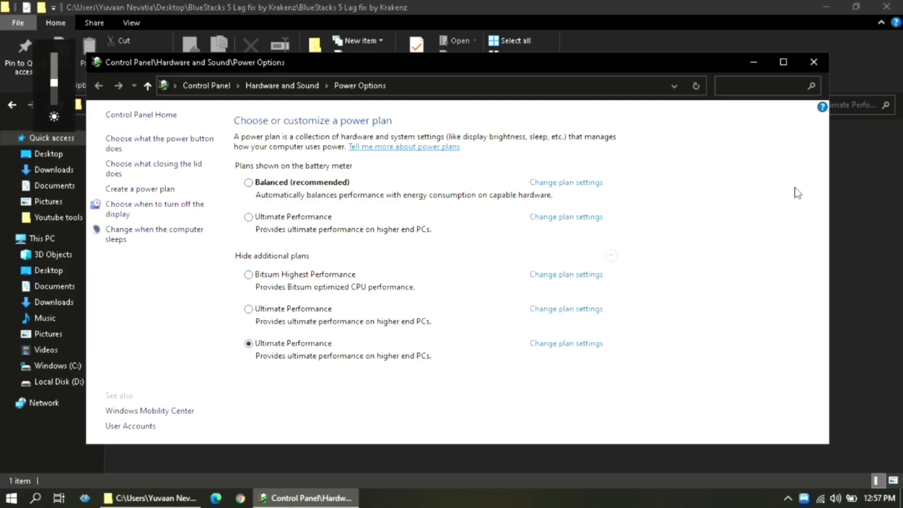
{"action": "left_click", "coordinate": [816, 65]}
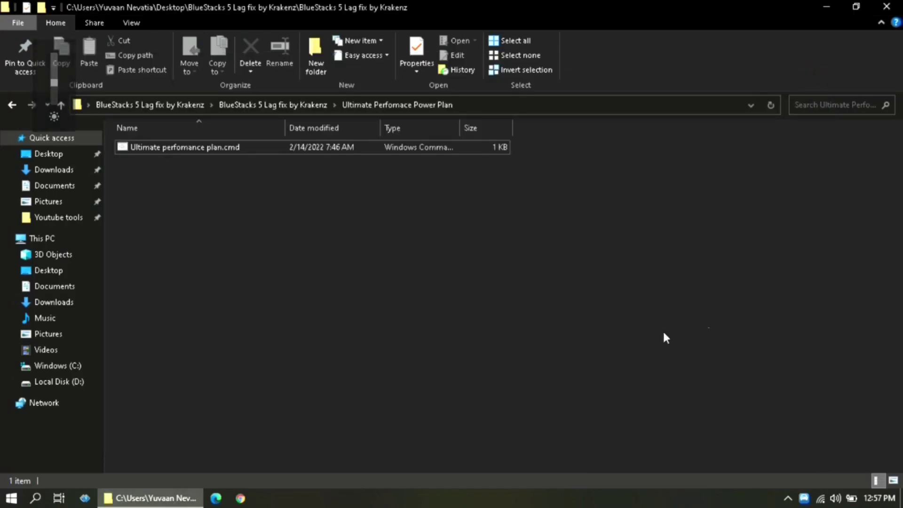
Launch BlueStacks 5 as administrator and open its settings
{"action": "left_click", "coordinate": [887, 7]}
{"action": "right_click", "coordinate": [164, 295]}
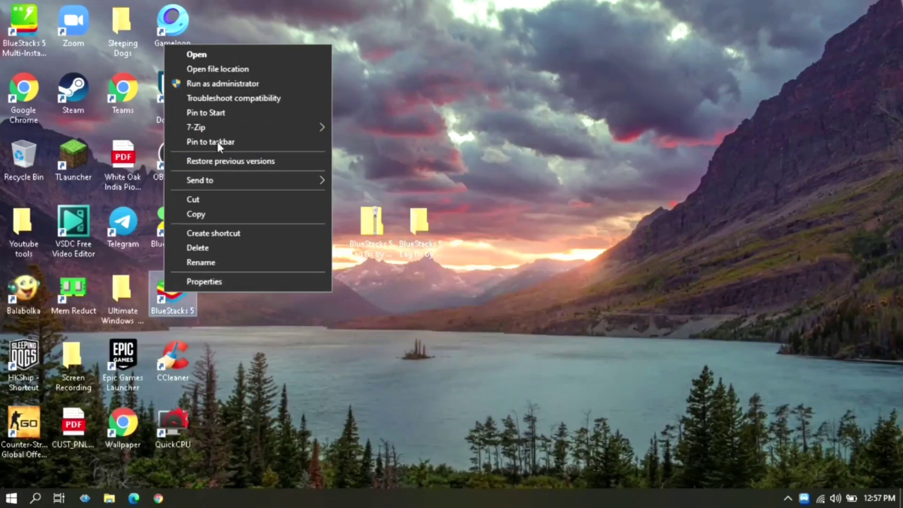
{"action": "left_click", "coordinate": [217, 84]}
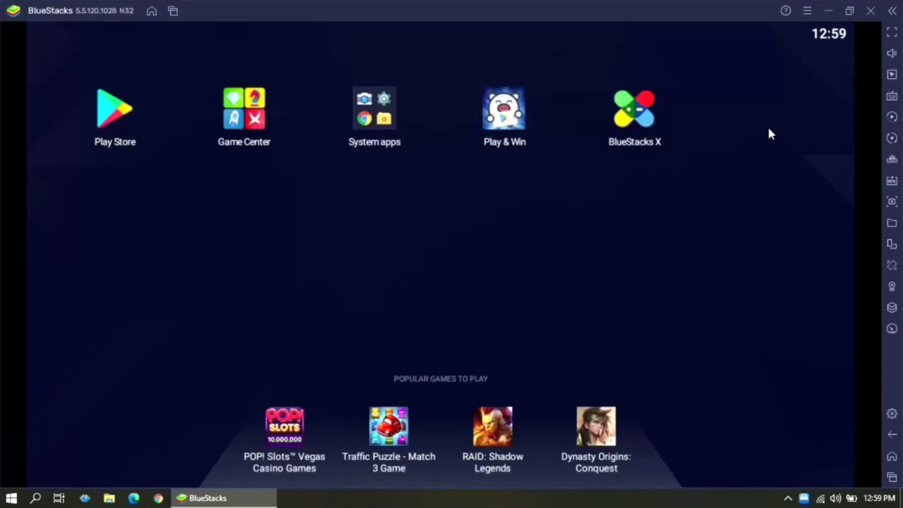
{"action": "left_click", "coordinate": [807, 14]}
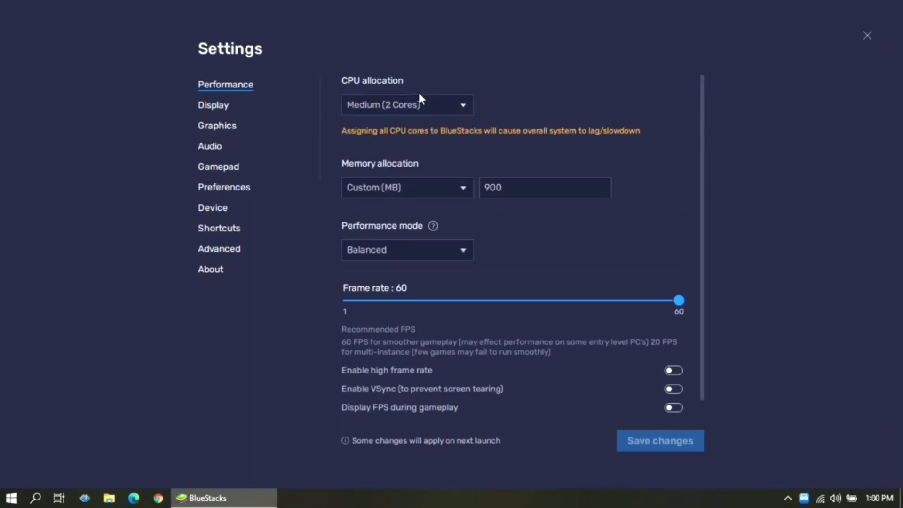
Set CPU to Medium (2 Cores), memory to Medium (2 GB) and performance mode to High Performance
{"action": "left_click", "coordinate": [416, 107]}
{"action": "left_click", "coordinate": [411, 144]}
{"action": "left_click", "coordinate": [414, 187]}
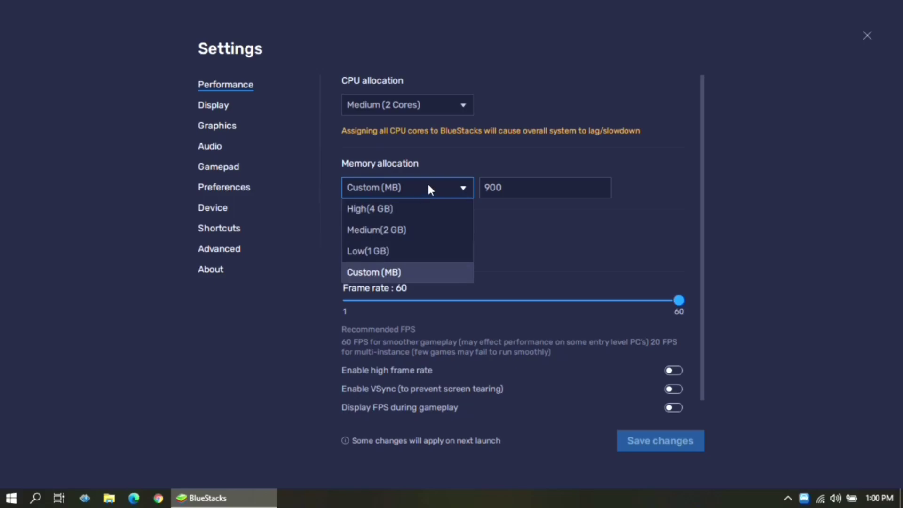
{"action": "left_click", "coordinate": [399, 233]}
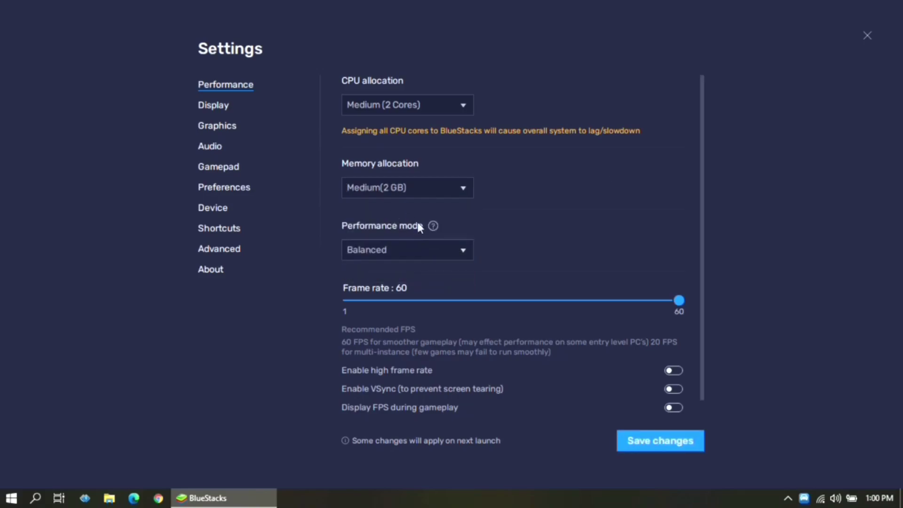
{"action": "left_click", "coordinate": [398, 188]}
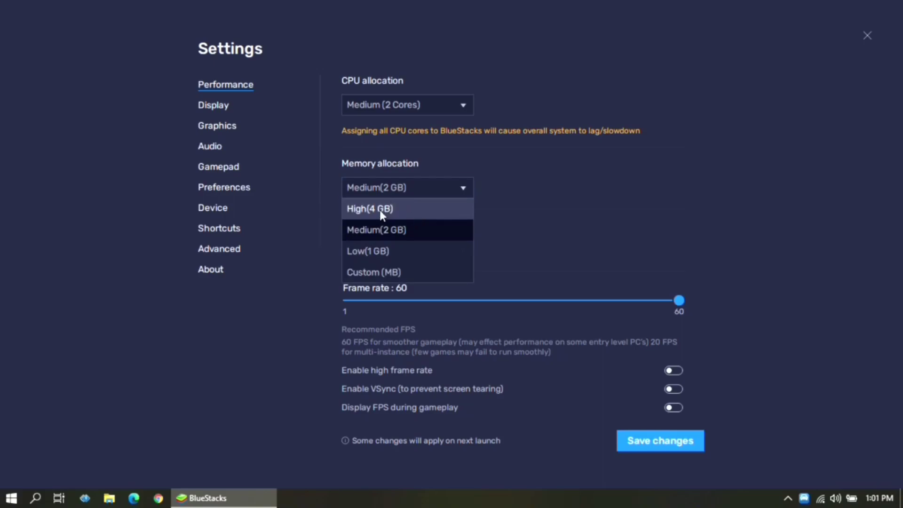
{"action": "left_click", "coordinate": [388, 226]}
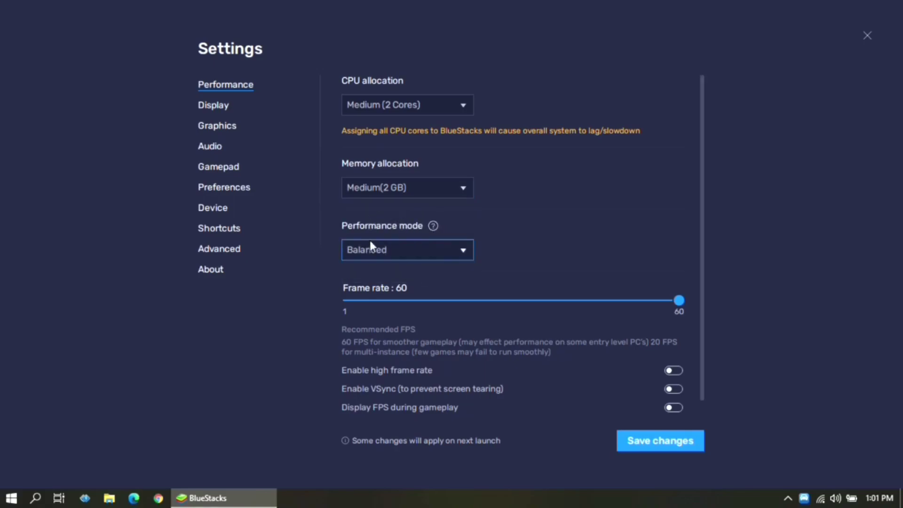
{"action": "left_click", "coordinate": [424, 249]}
{"action": "left_click", "coordinate": [410, 293]}
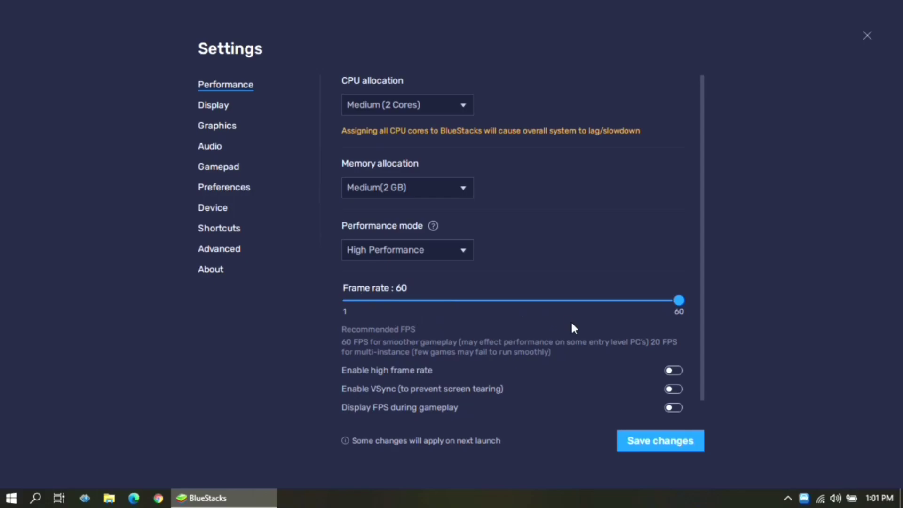
Enable high frame rate, raise FPS to 240, and save the performance settings
{"action": "scroll", "coordinate": [449, 380], "scroll_direction": "down", "scroll_amount": 1}
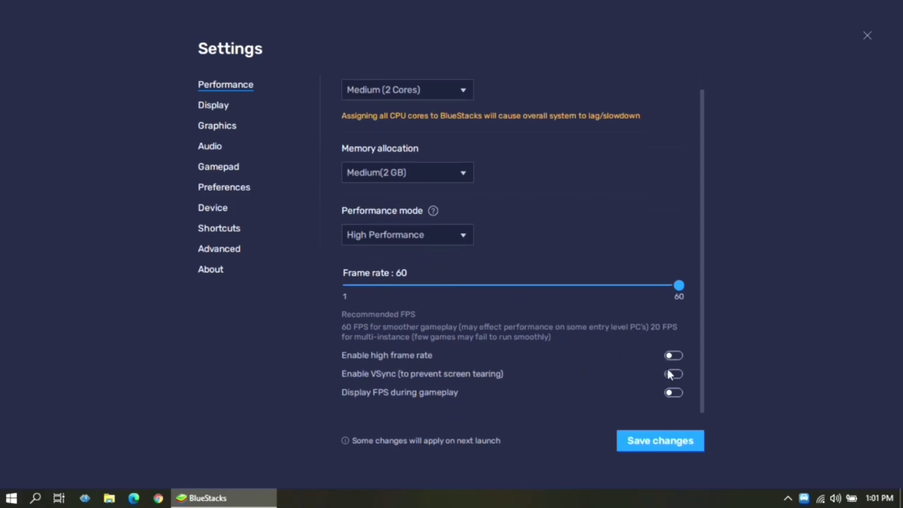
{"action": "left_click", "coordinate": [671, 356]}
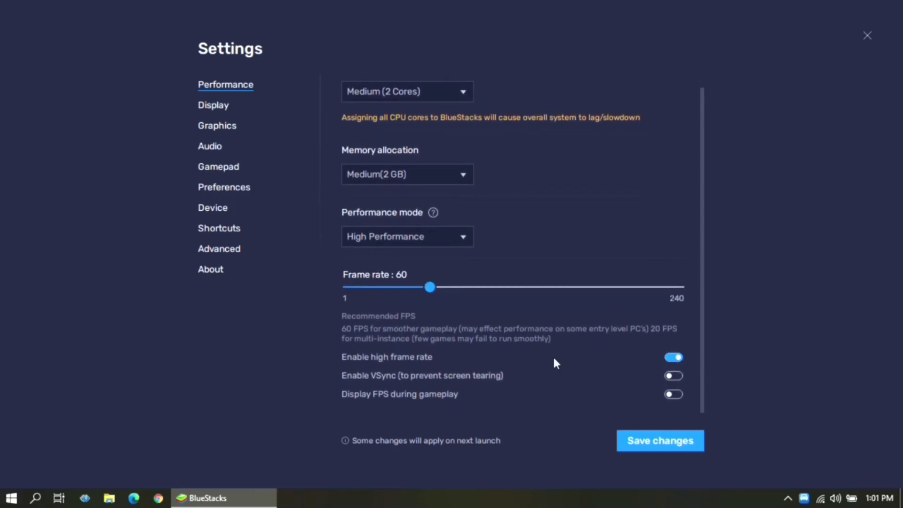
{"action": "left_click_drag", "start_coordinate": [430, 289], "coordinate": [730, 300]}
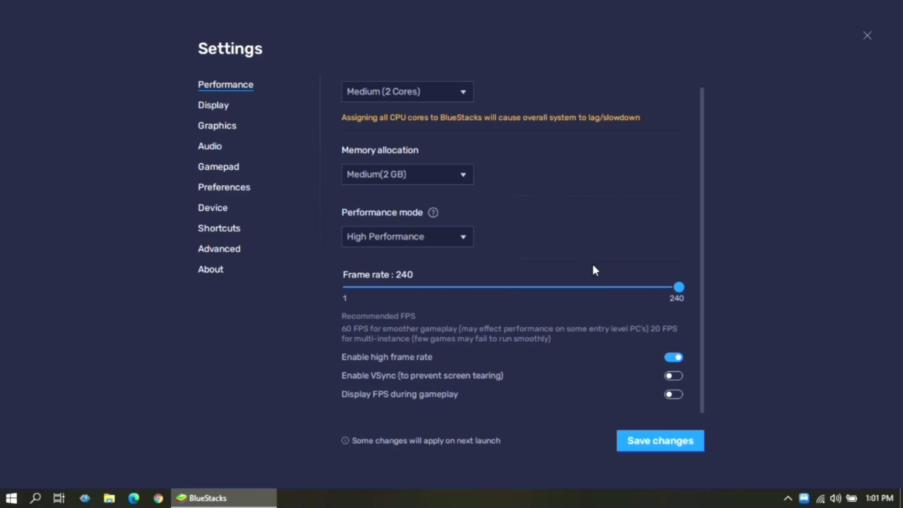
{"action": "scroll", "coordinate": [569, 254], "scroll_direction": "up", "scroll_amount": 1}
{"action": "scroll", "coordinate": [612, 318], "scroll_direction": "down", "scroll_amount": 1}
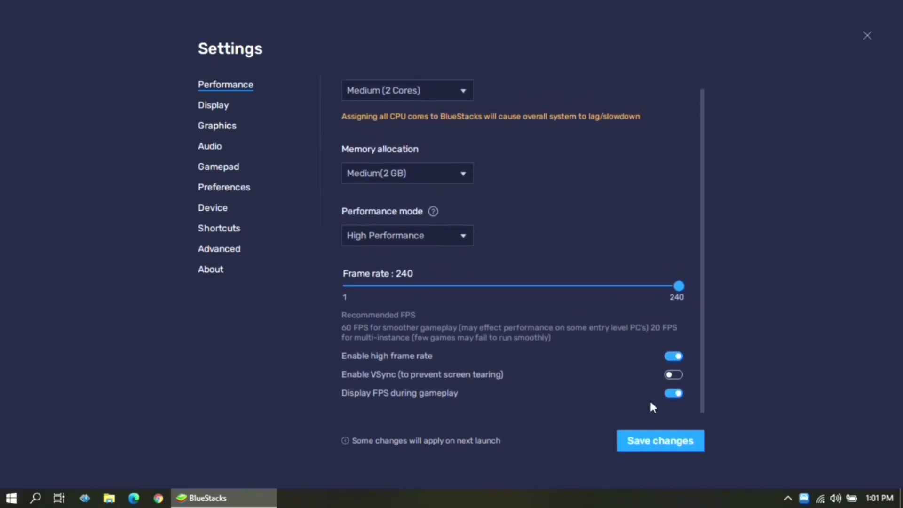
{"action": "left_click", "coordinate": [656, 435]}
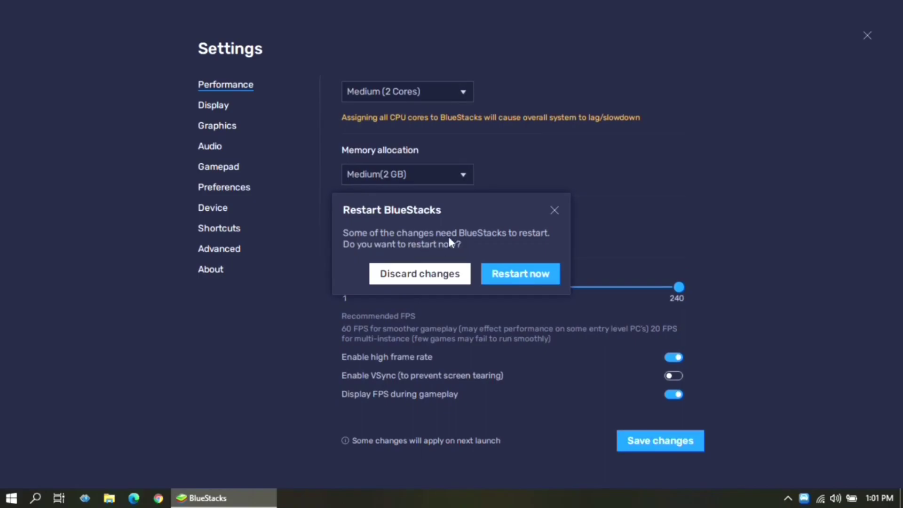
Restart BlueStacks, then save Display settings with Landscape, 960 x 540 and 160 DPI (Low)
{"action": "left_click", "coordinate": [523, 275]}
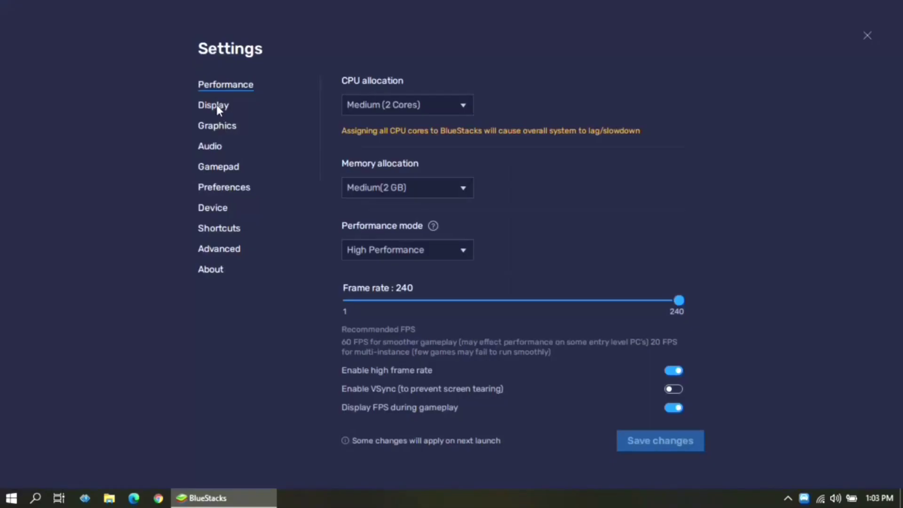
{"action": "left_click", "coordinate": [214, 106]}
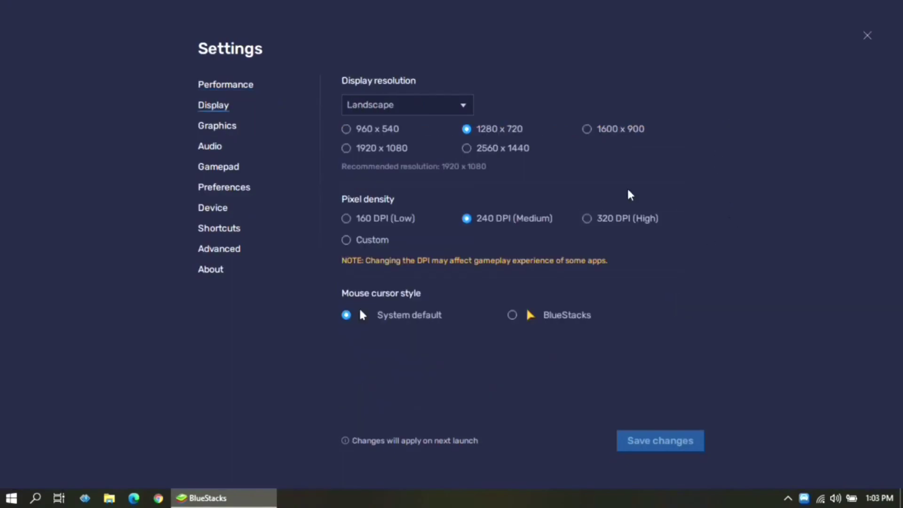
{"action": "left_click", "coordinate": [373, 105]}
{"action": "left_click", "coordinate": [385, 128]}
{"action": "left_click", "coordinate": [347, 130]}
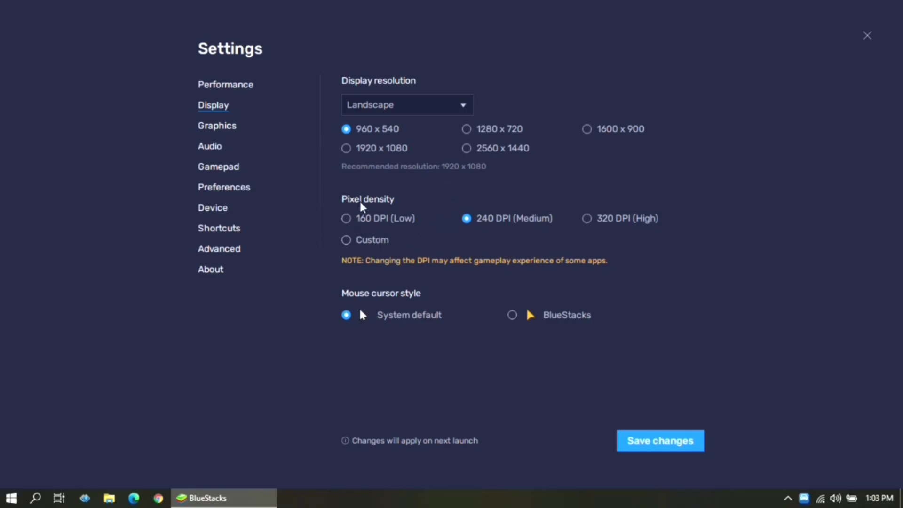
{"action": "left_click", "coordinate": [347, 219]}
{"action": "left_click", "coordinate": [654, 442]}
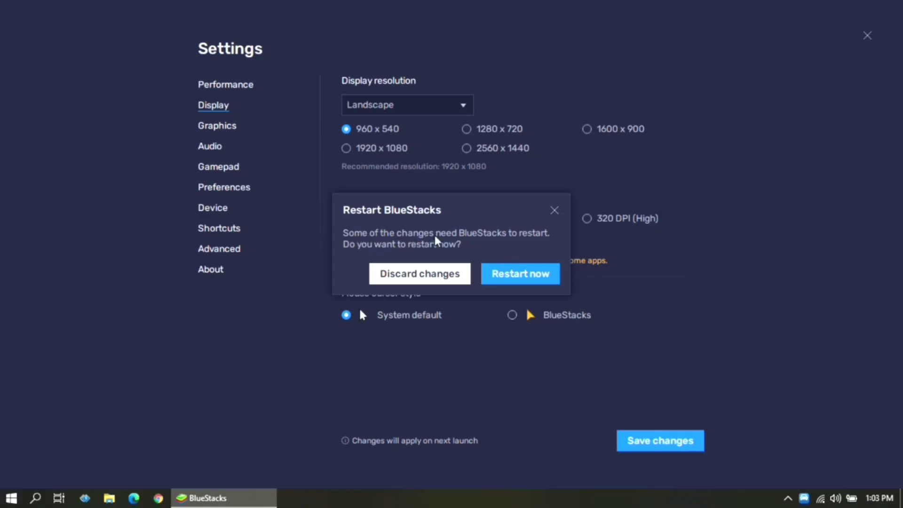
Restart BlueStacks and keep the graphics renderer on OpenGL
{"action": "left_click", "coordinate": [533, 280]}
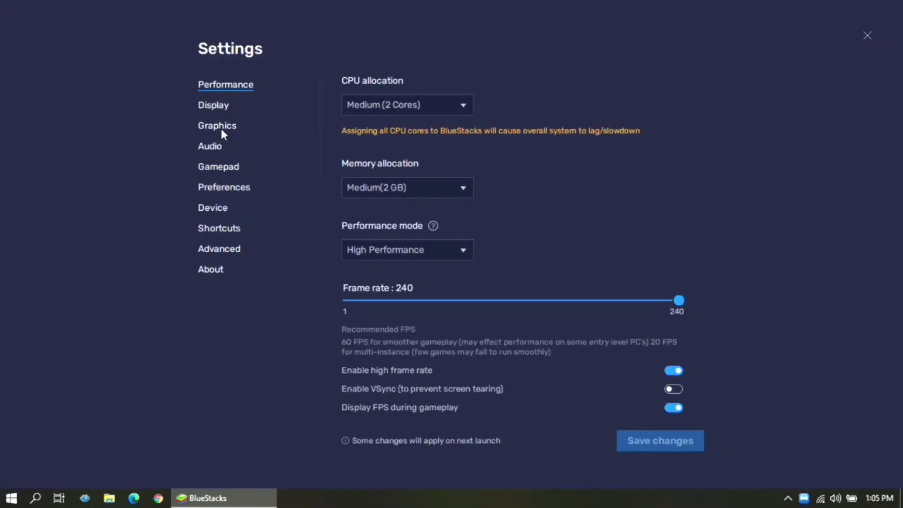
{"action": "left_click", "coordinate": [221, 131]}
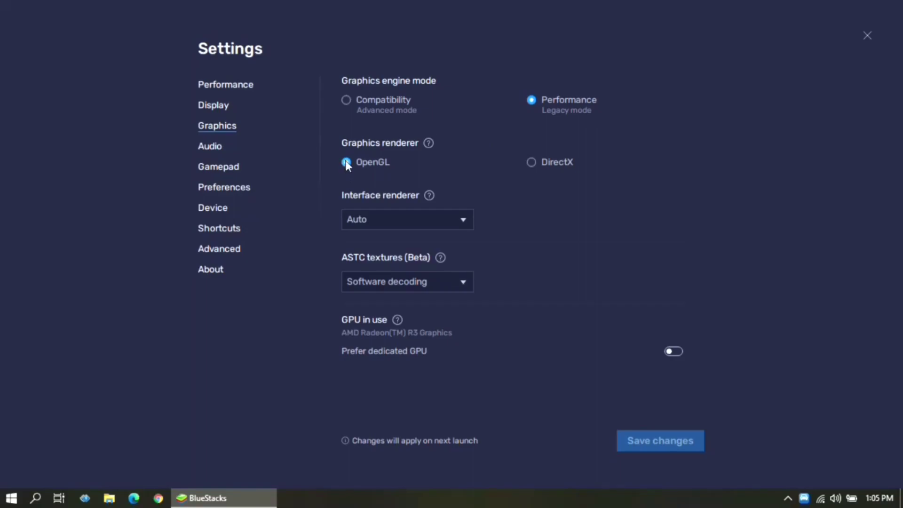
{"action": "left_click", "coordinate": [530, 162]}
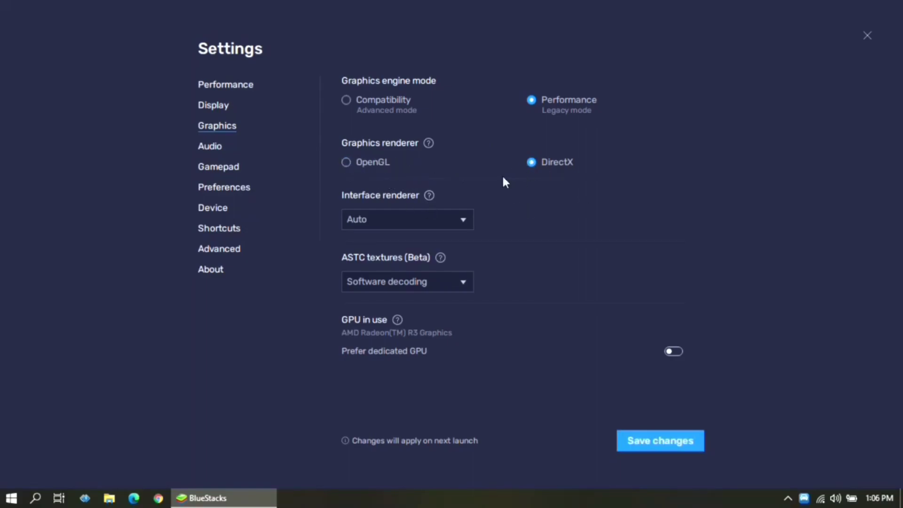
{"action": "left_click", "coordinate": [345, 164]}
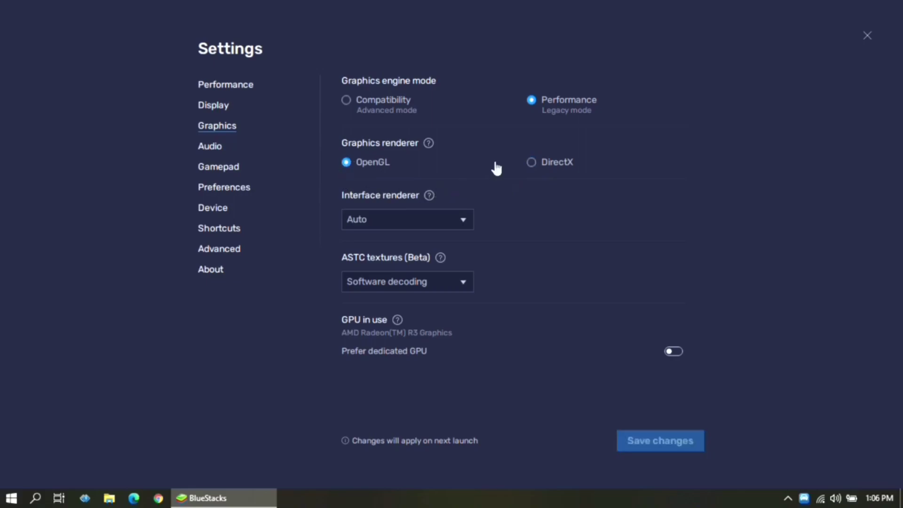
Set the interface renderer to OpenGL, turn on Prefer dedicated GPU, save, and restart
{"action": "left_click", "coordinate": [407, 217]}
{"action": "left_click", "coordinate": [372, 283]}
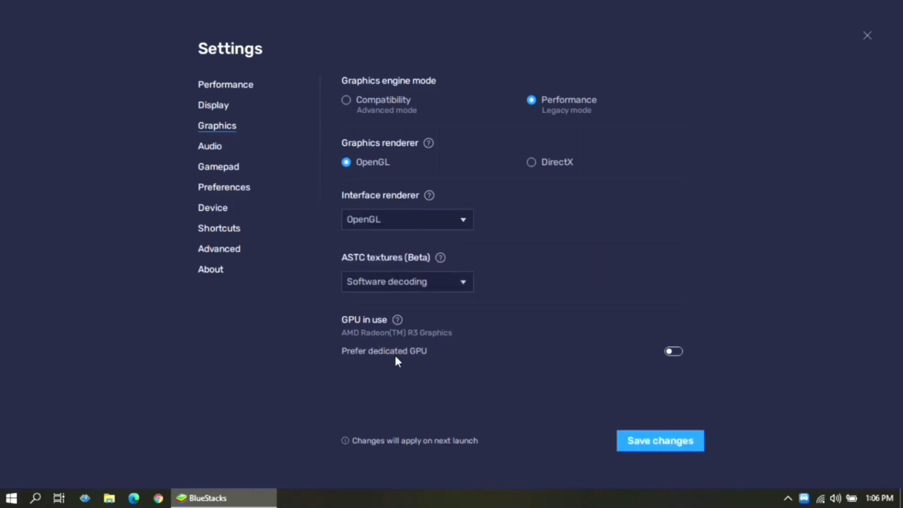
{"action": "left_click", "coordinate": [672, 353]}
{"action": "left_click", "coordinate": [671, 439]}
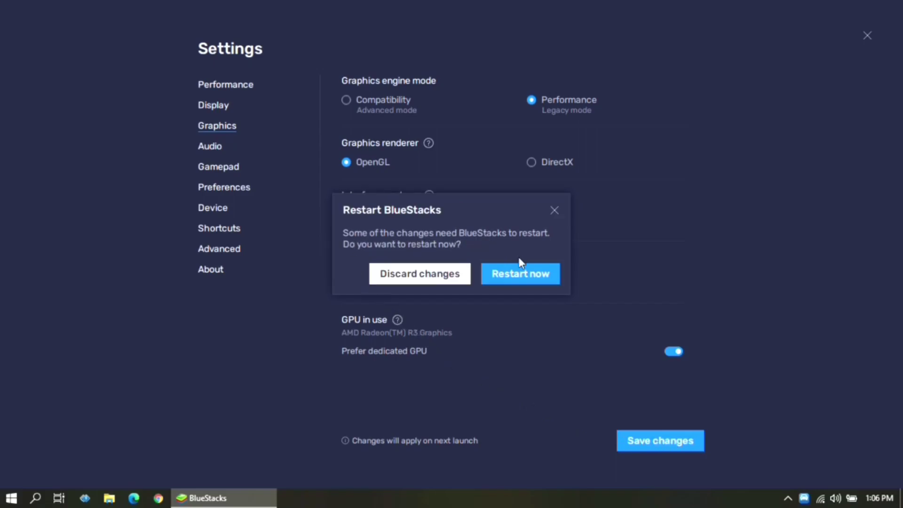
{"action": "left_click", "coordinate": [521, 271]}
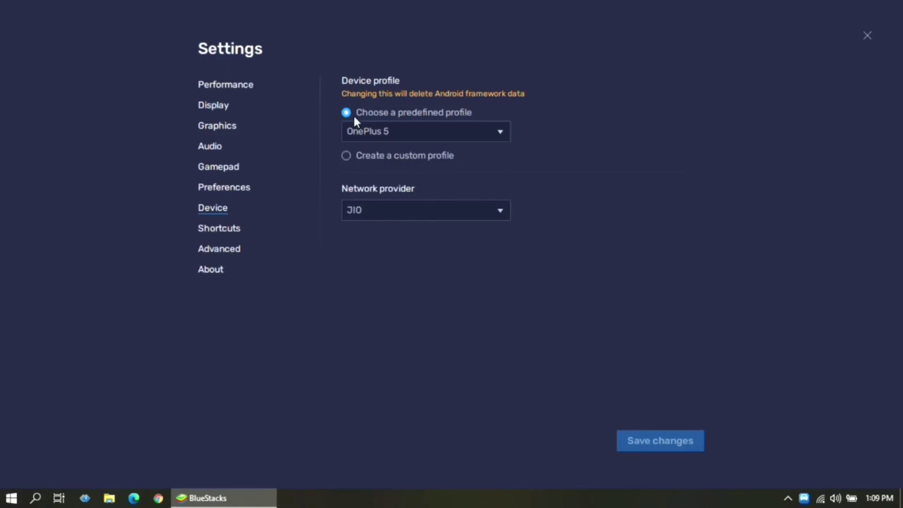
Save the Asus ROG 2 device profile and confirm version 5.5.120.1028 N32 is the latest
{"action": "left_click", "coordinate": [420, 131]}
{"action": "left_click", "coordinate": [405, 150]}
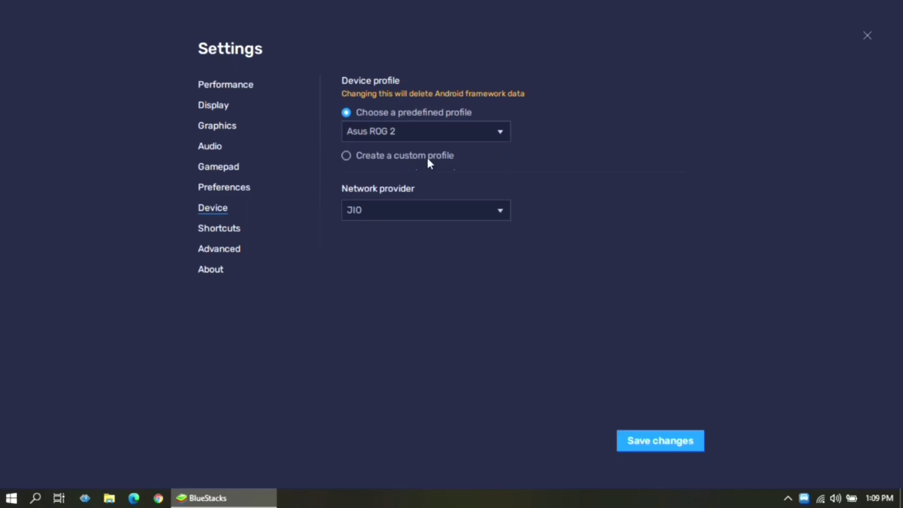
{"action": "left_click", "coordinate": [662, 441]}
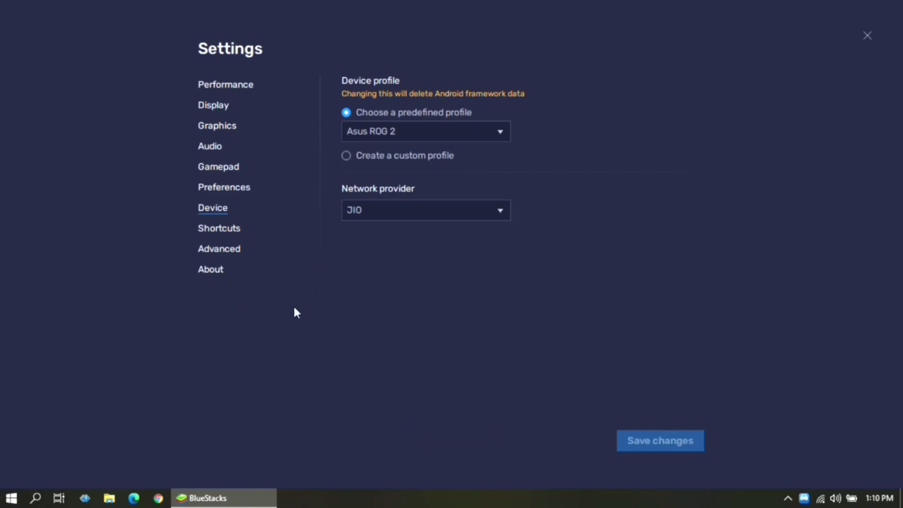
{"action": "left_click", "coordinate": [220, 270]}
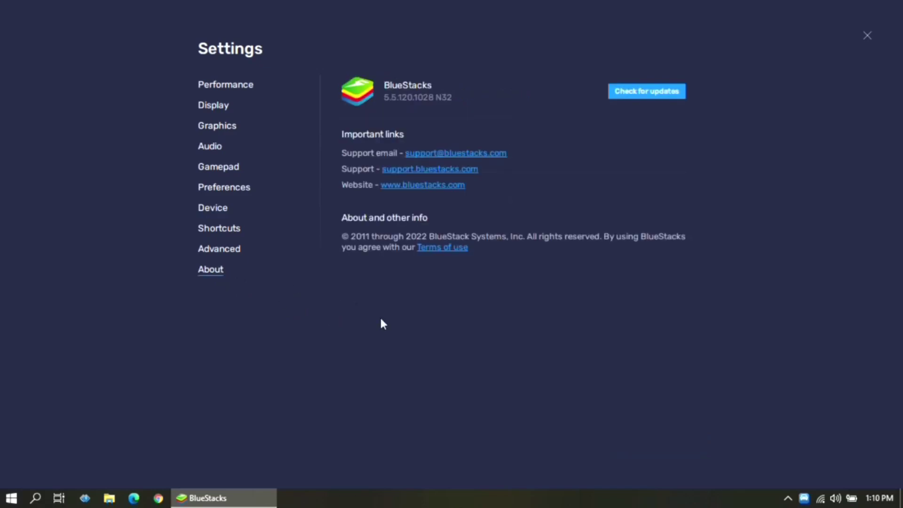
{"action": "left_click", "coordinate": [641, 92]}
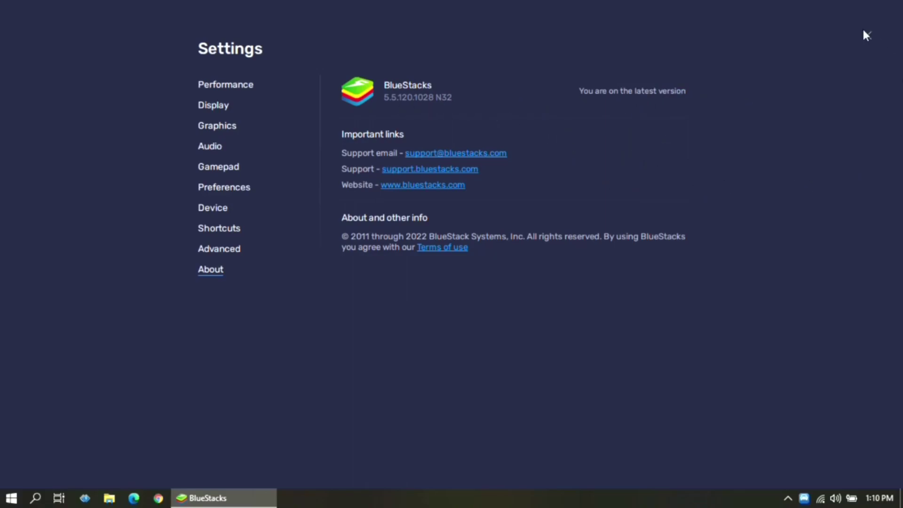
Close settings, confirm exiting BlueStacks, and refresh the Windows desktop
{"action": "left_click", "coordinate": [867, 36]}
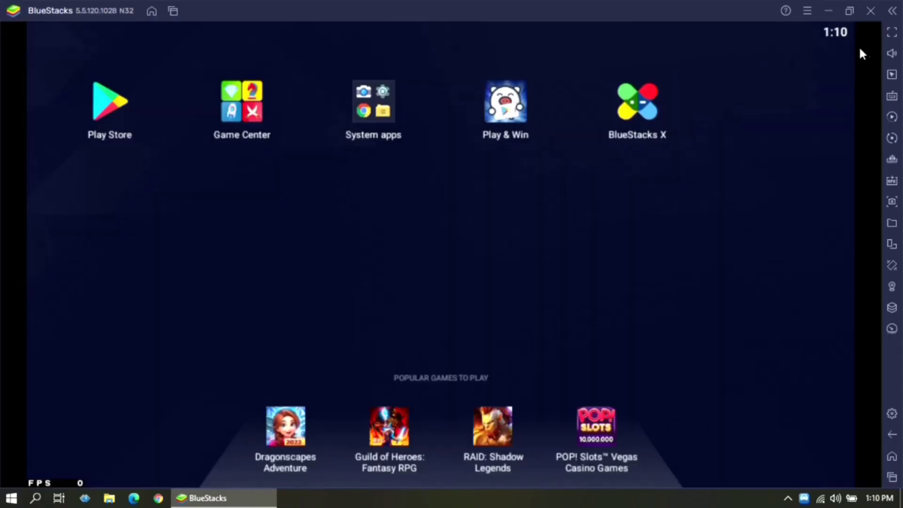
{"action": "left_click", "coordinate": [871, 10]}
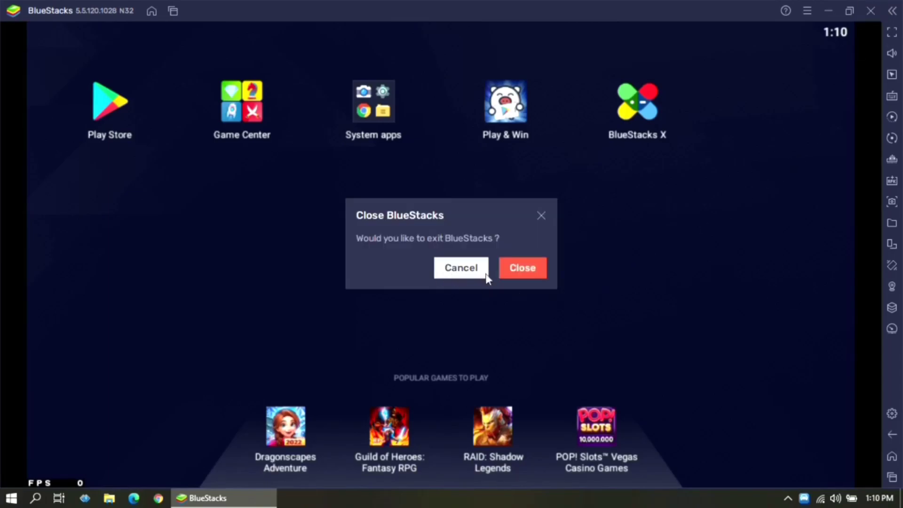
{"action": "left_click", "coordinate": [515, 268]}
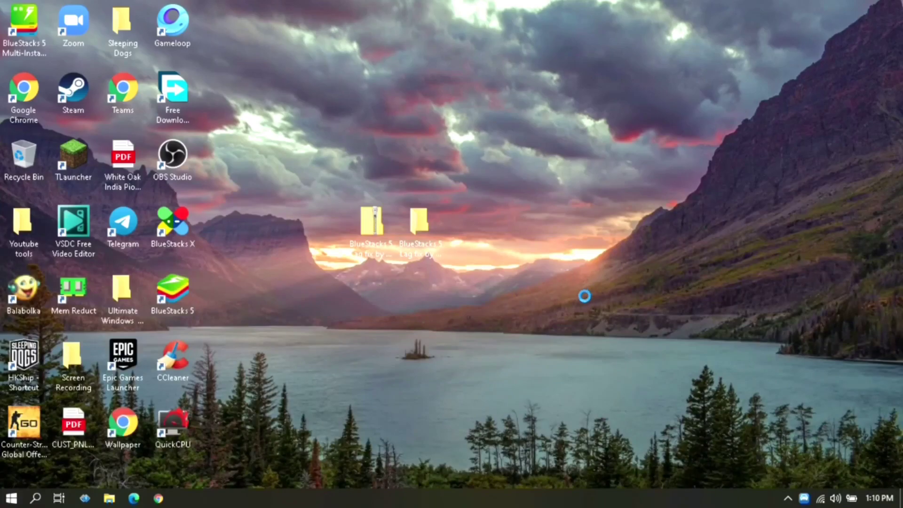
{"action": "right_click", "coordinate": [585, 296]}
{"action": "left_click", "coordinate": [585, 296]}
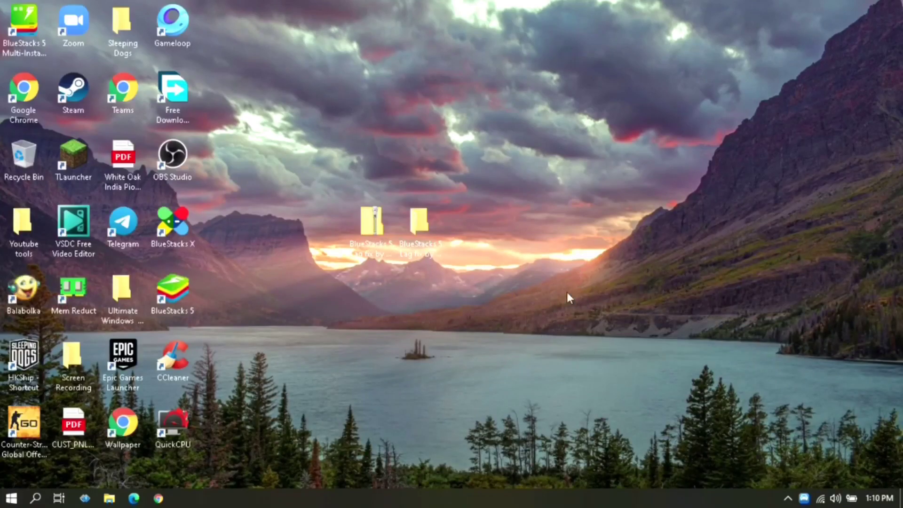